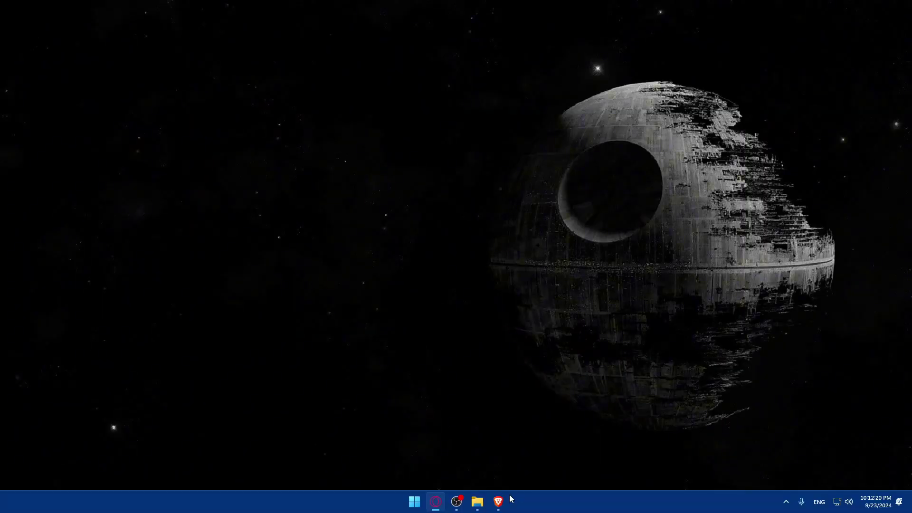
Step: Launch Brave and open wordpress.com and localhost/wordpress/wp-admin in separate tabs
left_click(498, 501)
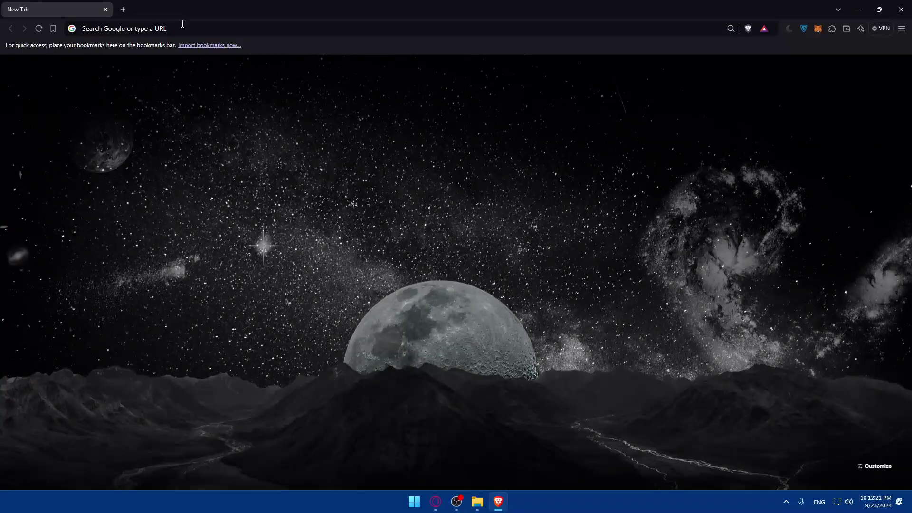
left_click(173, 28)
type("word")
key("Return")
key("ctrl+t")
type("loca")
key("Return")
Step: Open woocommerce.com in a third tab, then show the site's WooCommerce page on WordPress.com
key("ctrl+t")
type("woocommerce.com")
key("Return")
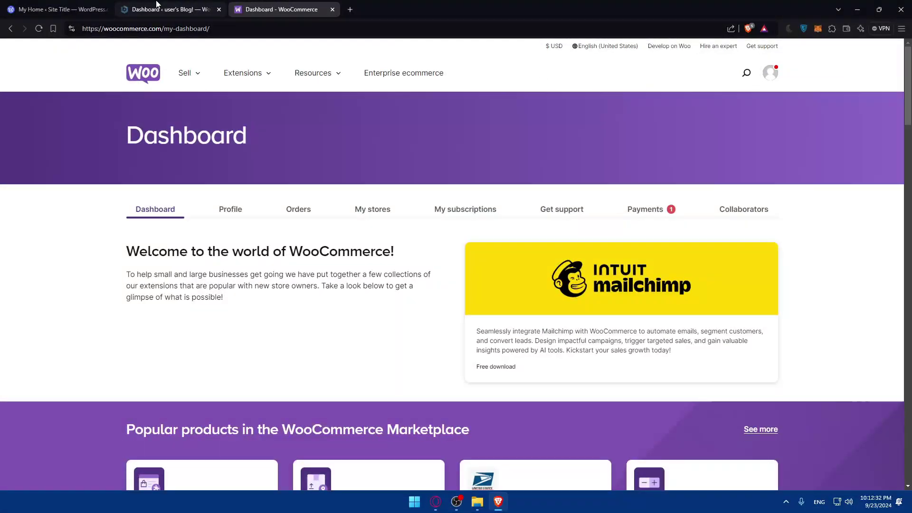
left_click(63, 6)
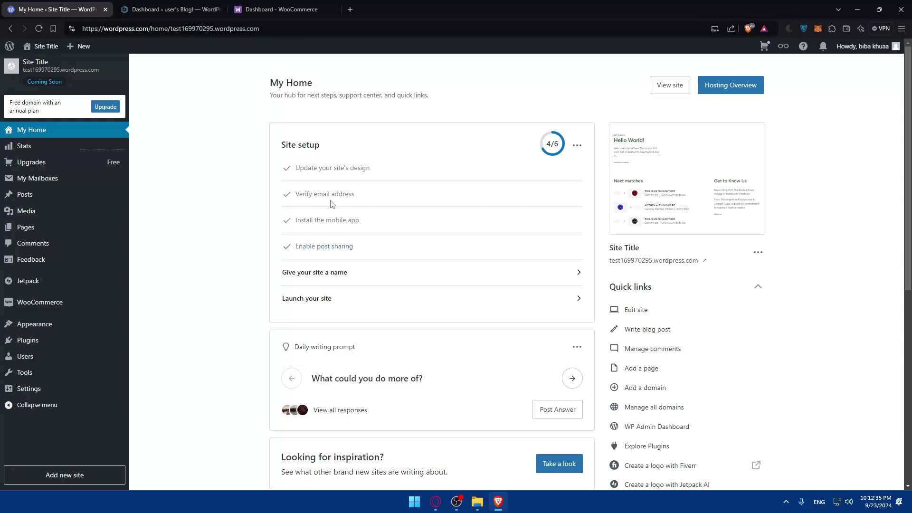
left_click(47, 303)
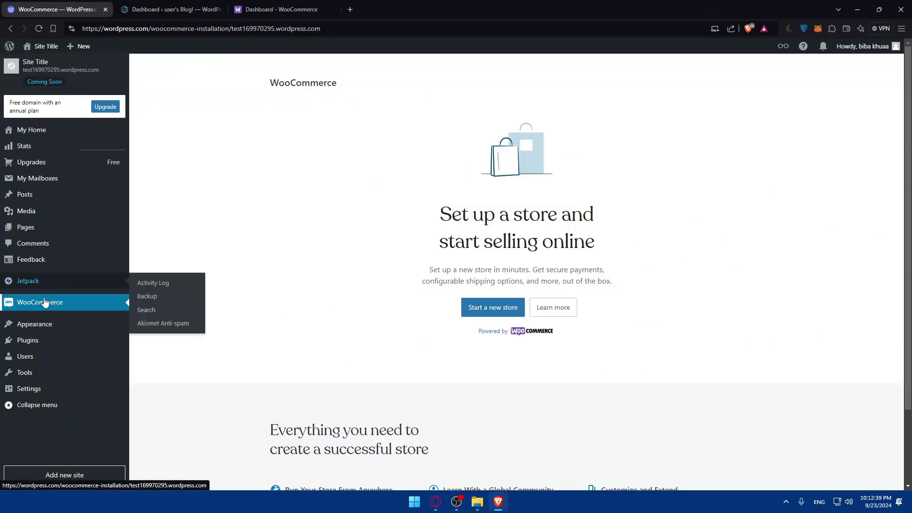
Step: In the local admin's Add New Plugins page, search for 'woocommerce', fixing the typo
left_click(150, 5)
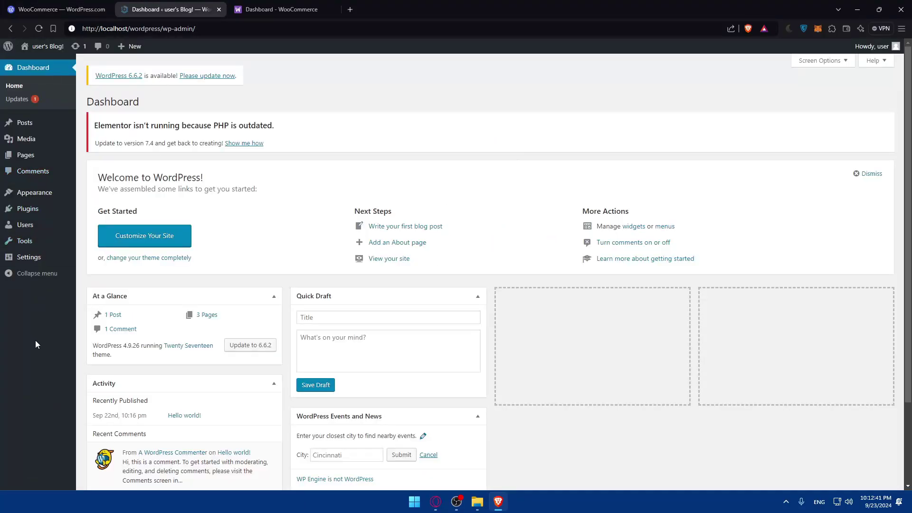
left_click(31, 208)
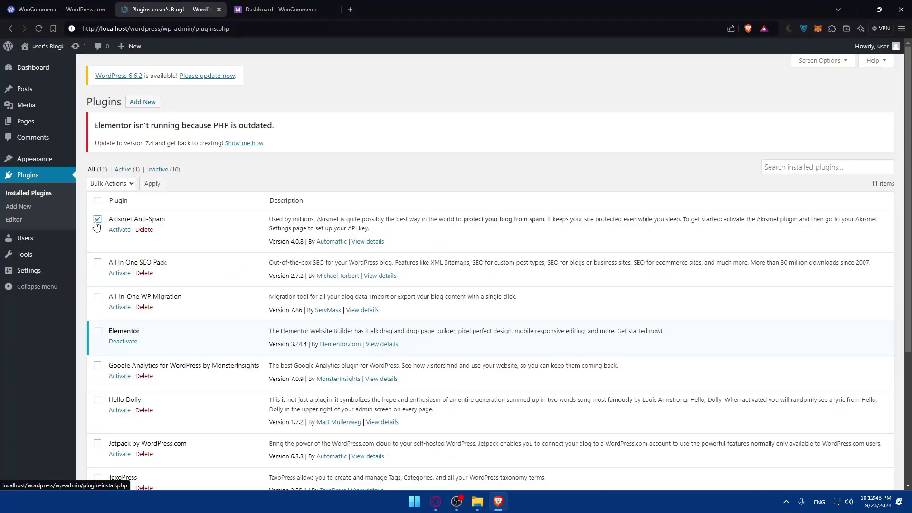
left_click(98, 220)
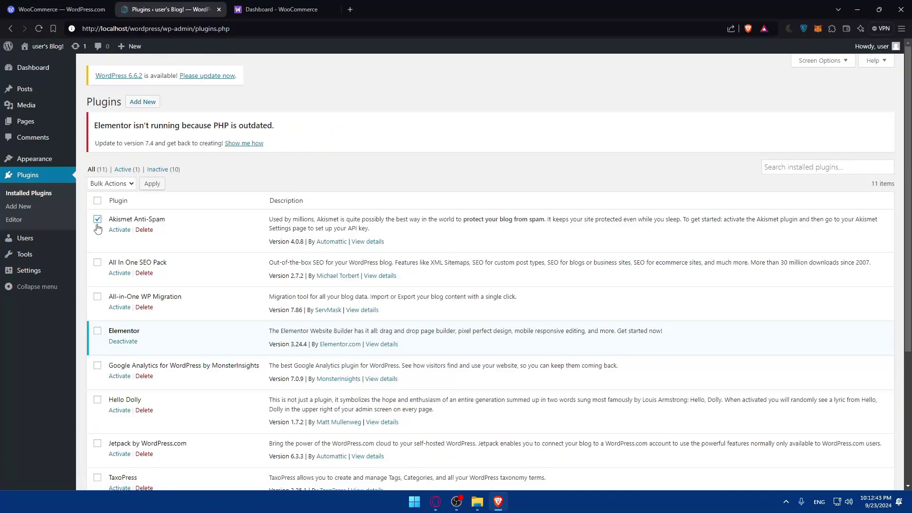
left_click(23, 207)
left_click(801, 186)
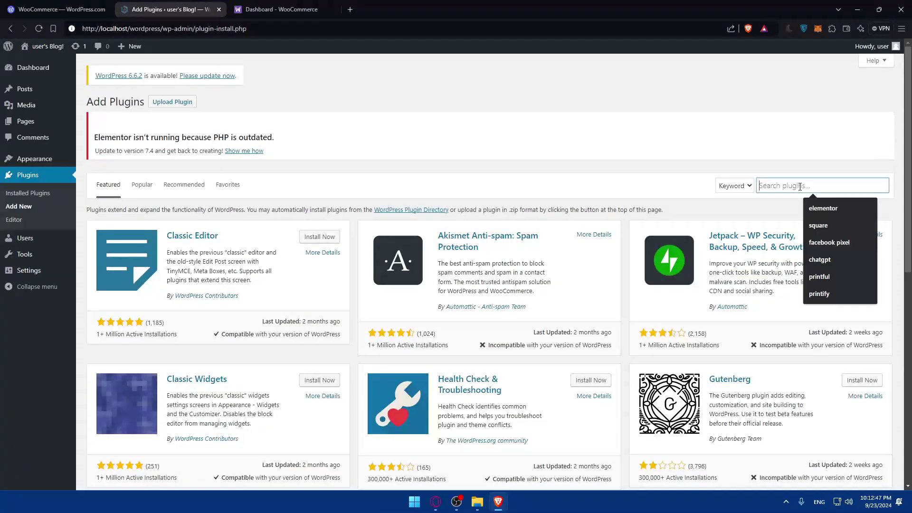
type("woocommmer")
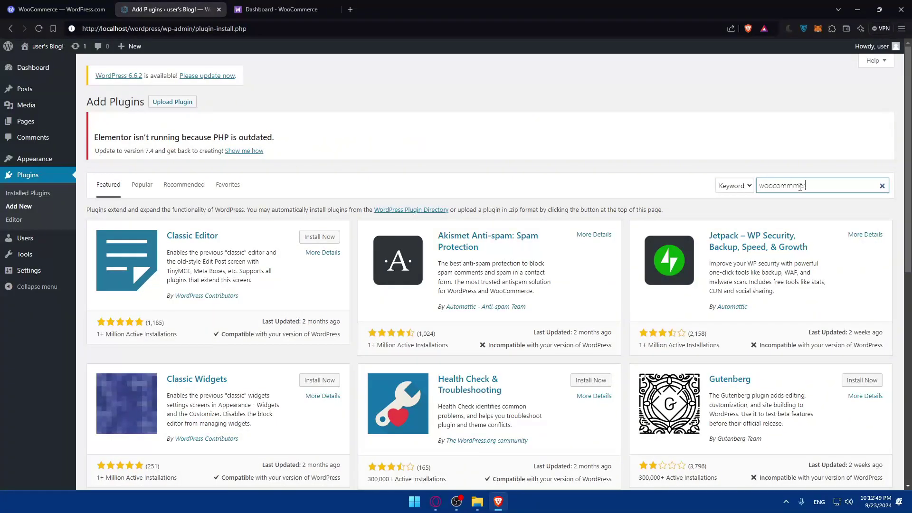
type("cwe")
key("BackSpace")
left_click(800, 187)
key("BackSpace")
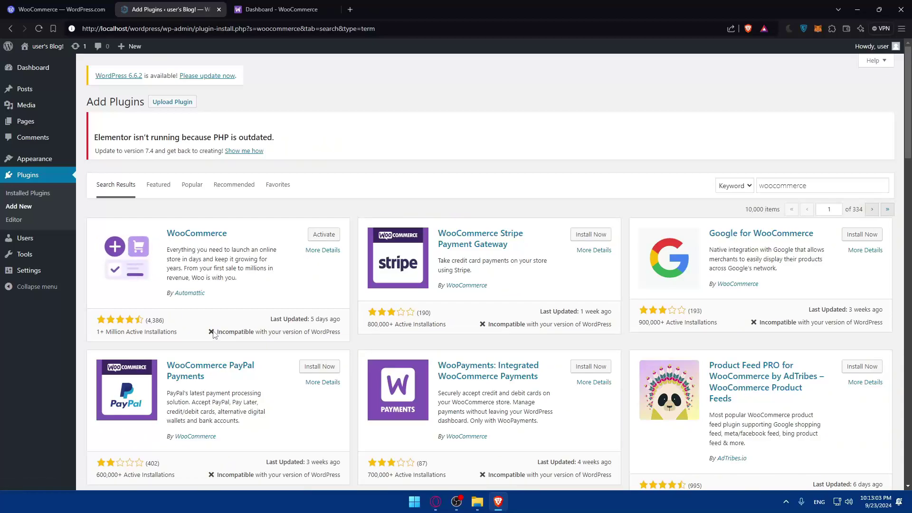
Step: Note WooCommerce's incompatibility warning and activate the WooCommerce plugin
left_click_drag(218, 331, 339, 335)
left_click(339, 335)
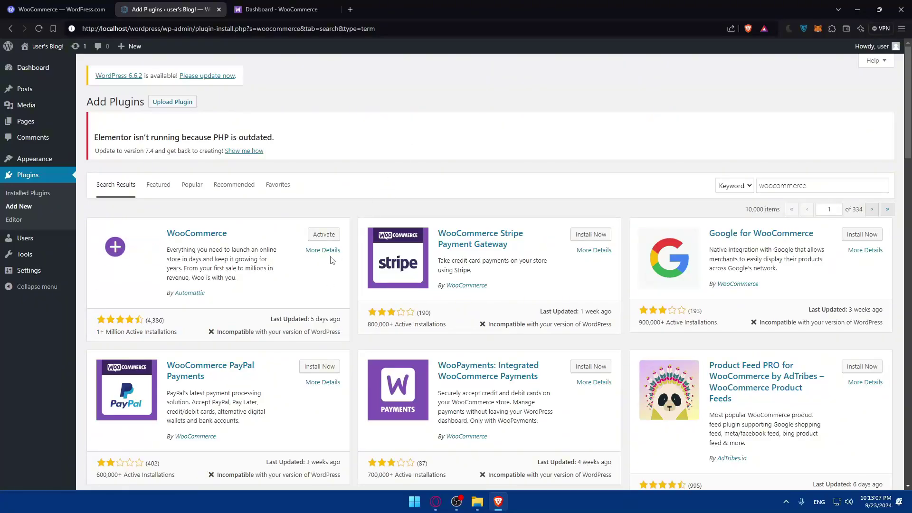
left_click(323, 236)
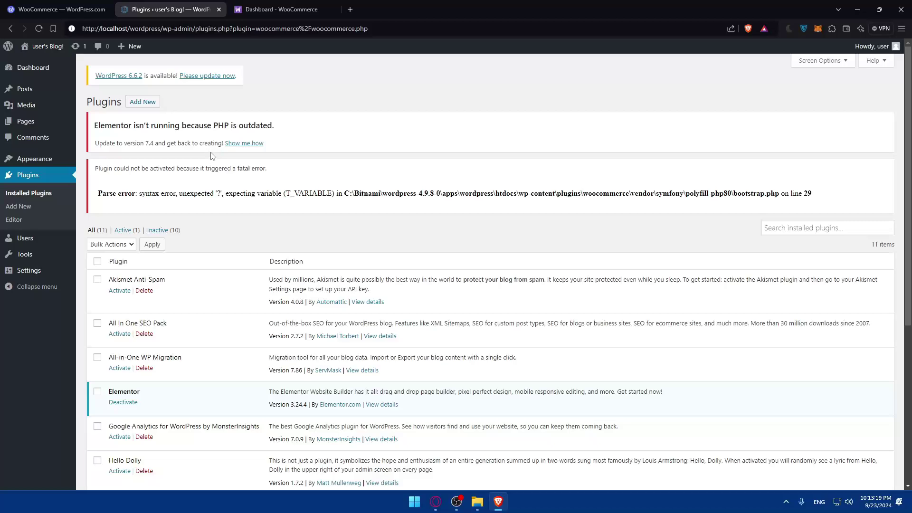
Step: In a new tab, search Google for 'how to remove add to cart buytton on woocommerce'
left_click(347, 10)
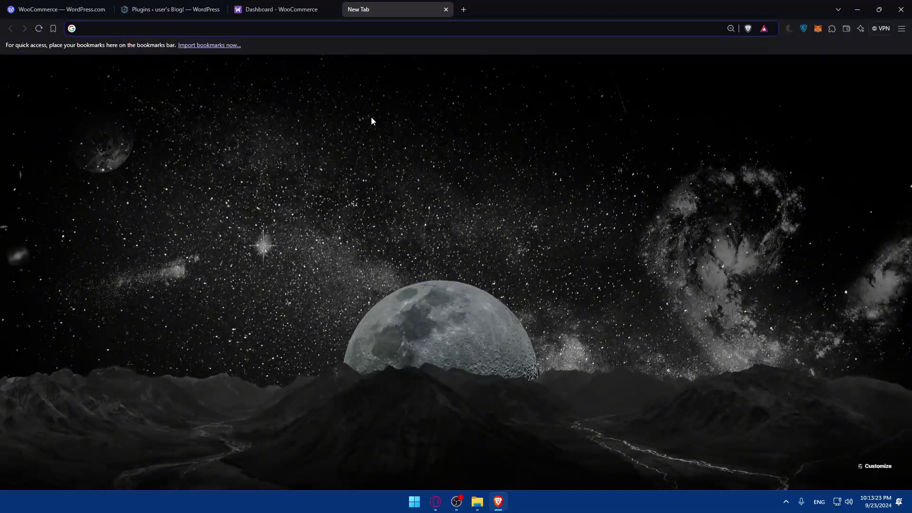
type("how")
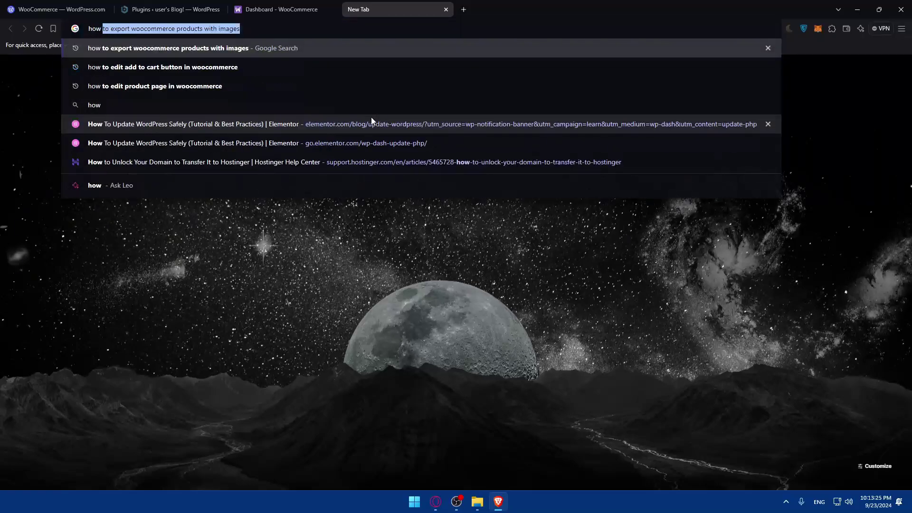
type(" to remove a")
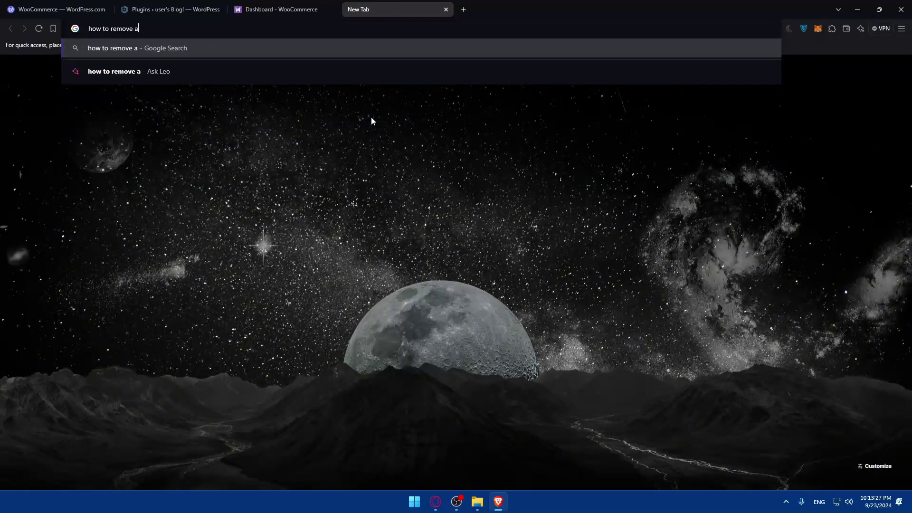
type("dd to cart buytton on")
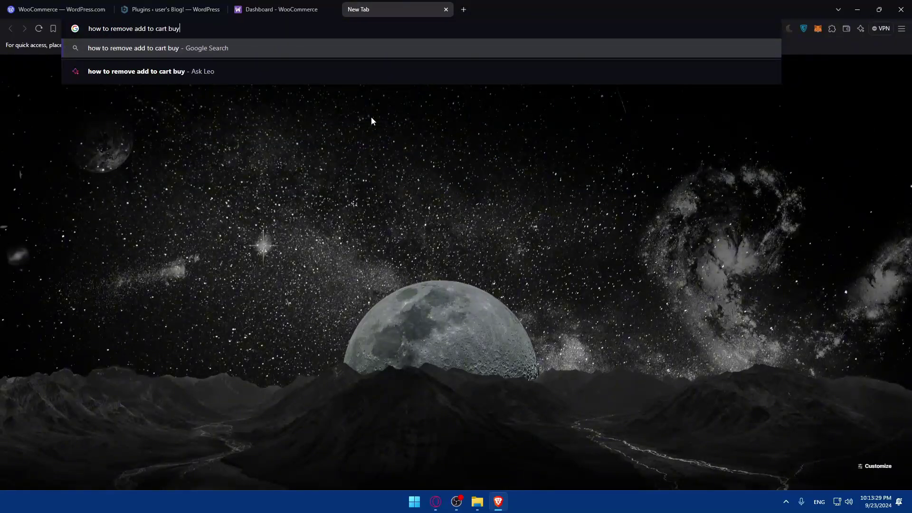
type(" woocommerc")
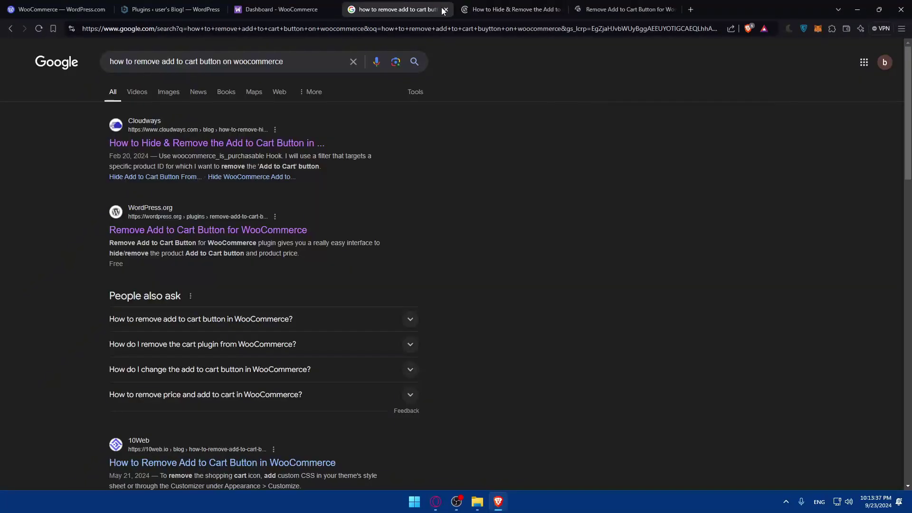
Step: Close the Google tab and jump via the table of contents to the Hide Add to Cart heading
left_click(446, 9)
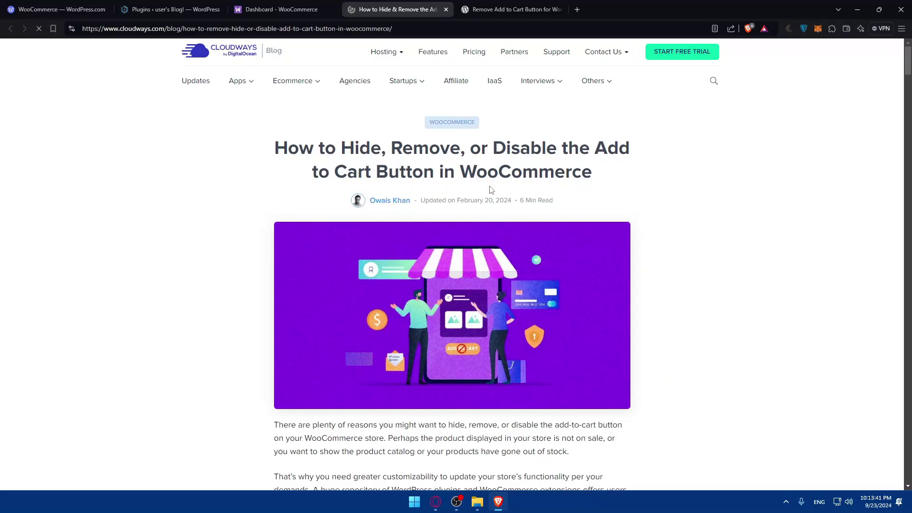
scroll(491, 191, "down", 10)
scroll(453, 219, "up", 2)
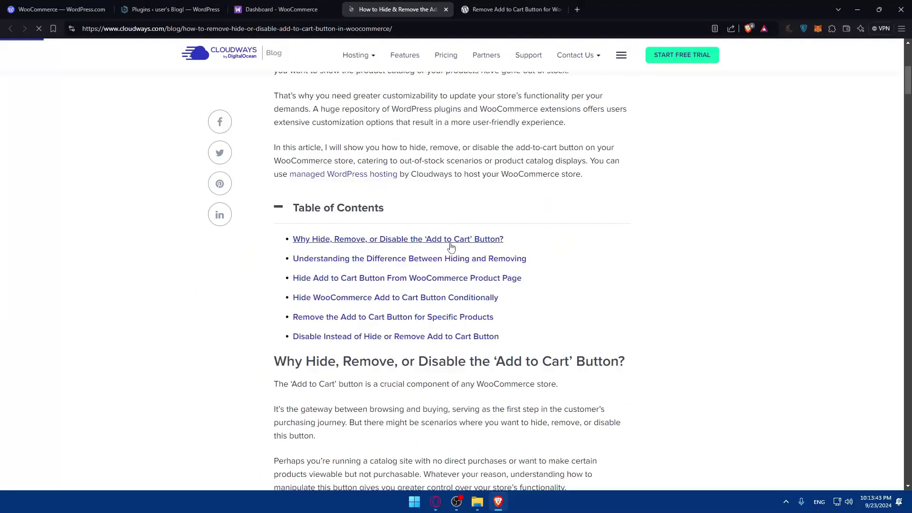
left_click(395, 243)
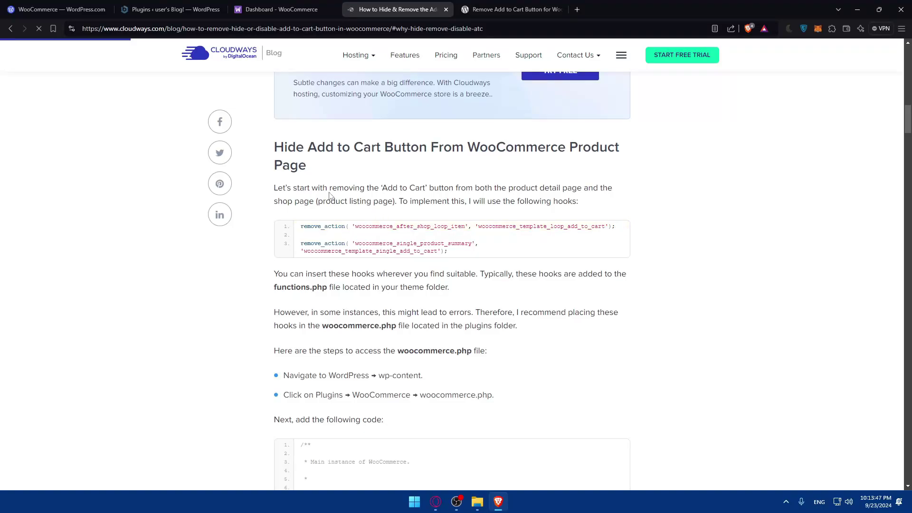
scroll(300, 178, "up", 3)
left_click_drag(269, 312, 420, 359)
left_click(349, 341)
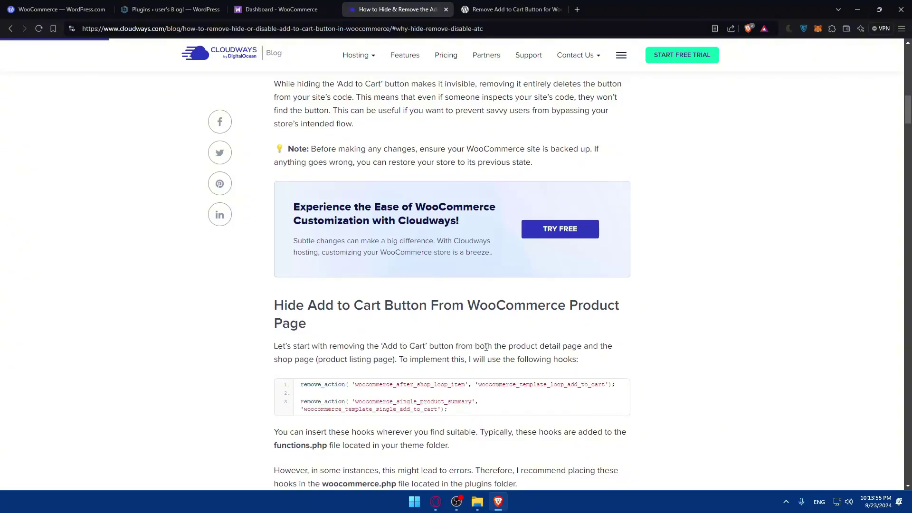
double_click(549, 346)
left_click(529, 349)
Step: Scroll to the remove_action hooks and highlight the note about adding them to functions.php
scroll(476, 360, "down", 2)
scroll(406, 318, "down", 2)
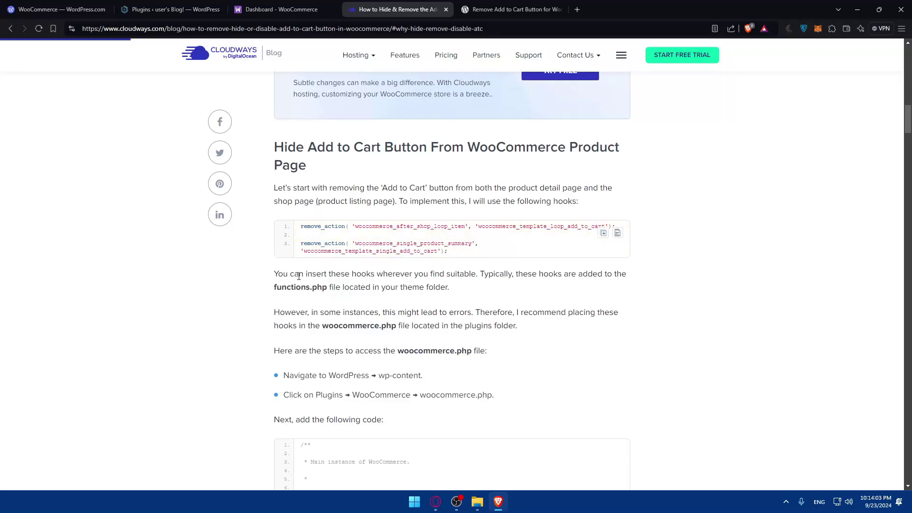
left_click_drag(281, 276, 471, 278)
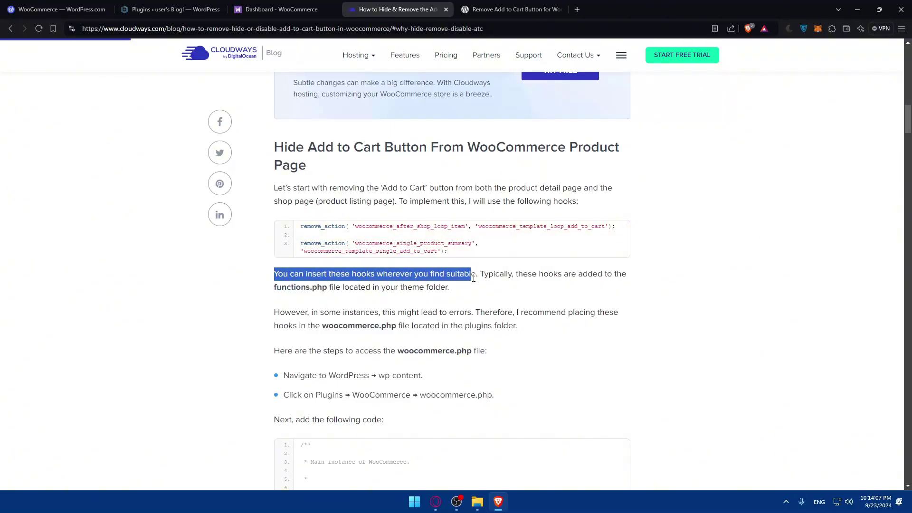
left_click(473, 280)
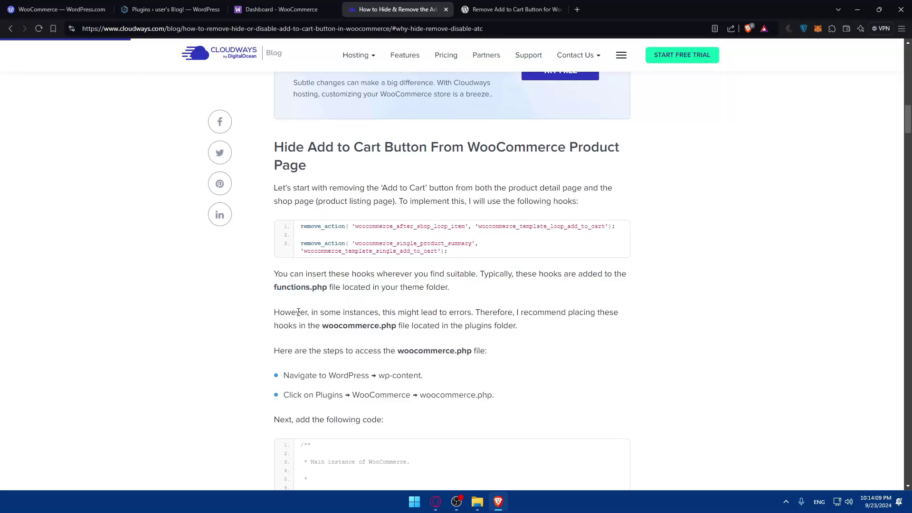
left_click_drag(270, 316, 275, 287)
left_click_drag(351, 287, 336, 287)
left_click(308, 303)
scroll(438, 330, "down", 2)
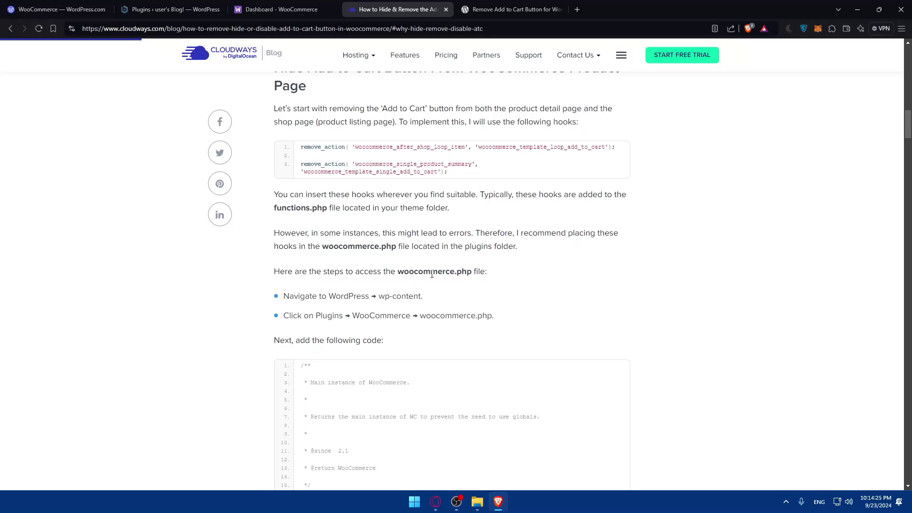
scroll(378, 313, "down", 2)
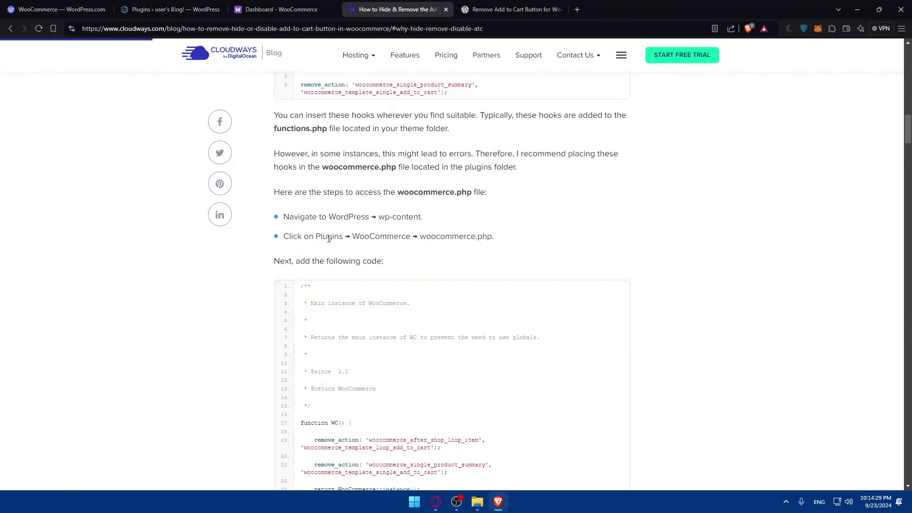
scroll(463, 252, "down", 2)
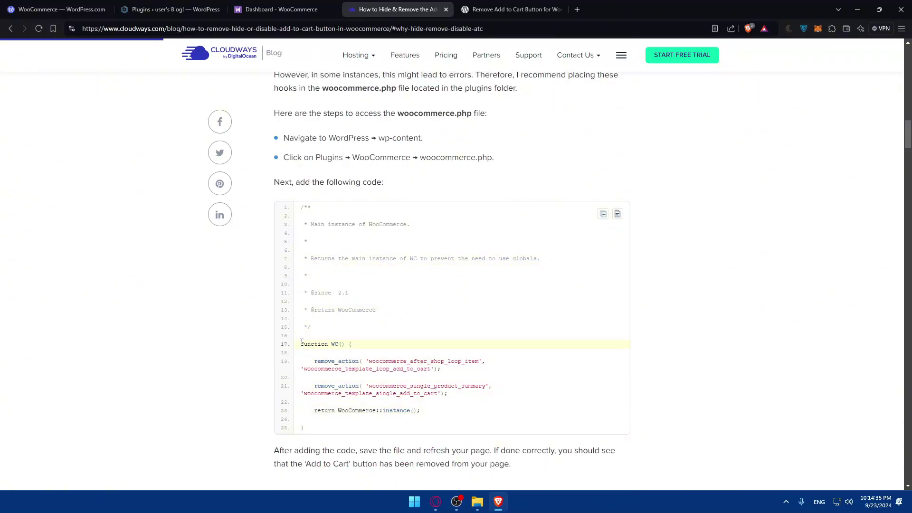
left_click_drag(302, 342, 353, 352)
left_click(351, 344)
left_click_drag(308, 361, 451, 381)
left_click_drag(315, 389, 469, 392)
left_click_drag(333, 423, 266, 409)
left_click(191, 398)
Step: Highlight the conditional Add to Cart hiding section heading in the Cloudways article
scroll(389, 413, "down", 20)
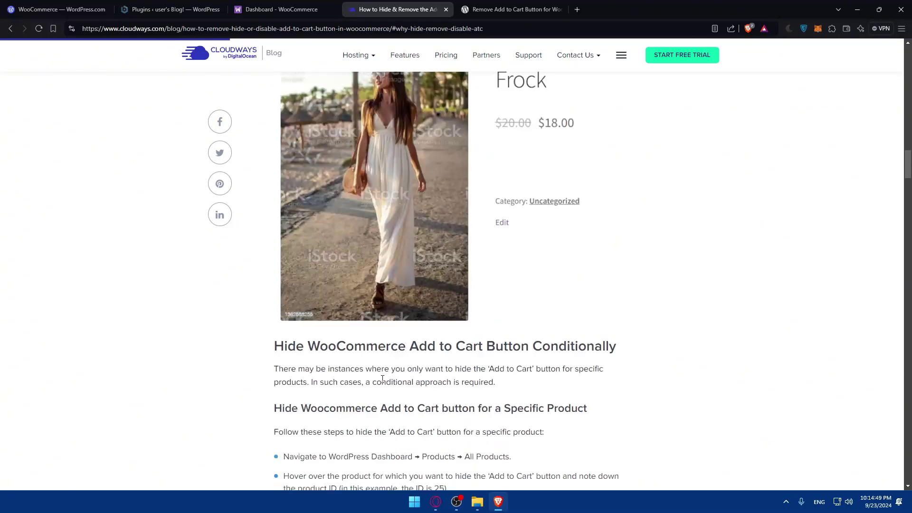
scroll(381, 375, "up", 5)
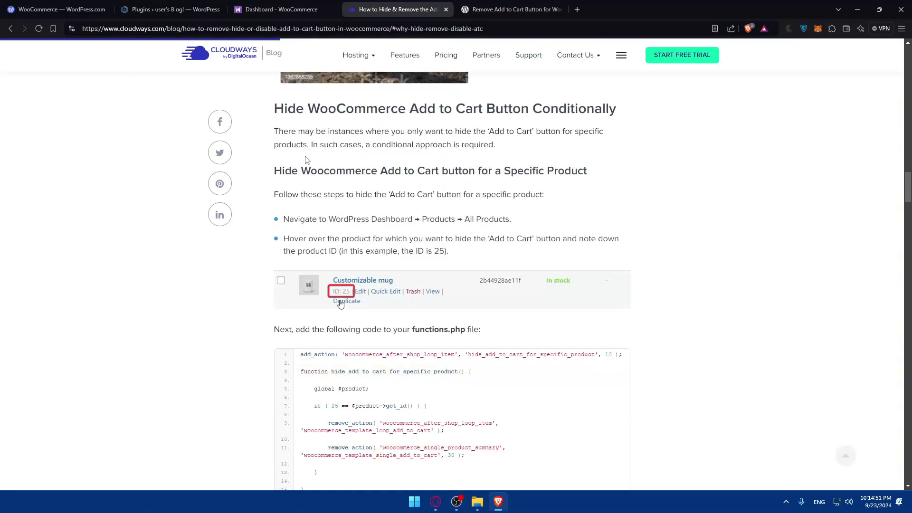
left_click_drag(277, 117, 447, 120)
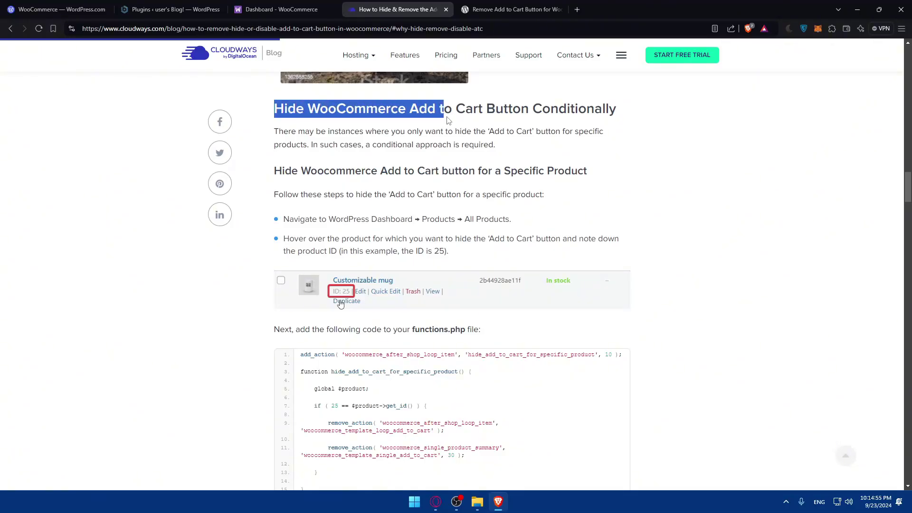
left_click_drag(448, 120, 545, 113)
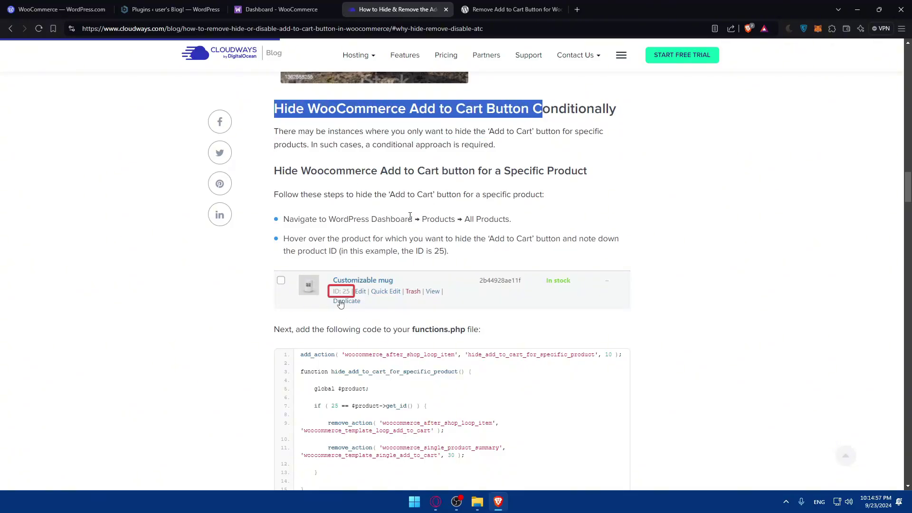
Step: Read through the price-hiding, disable-instead-of-hide and FAQ sections down to the author bio
scroll(409, 219, "down", 6)
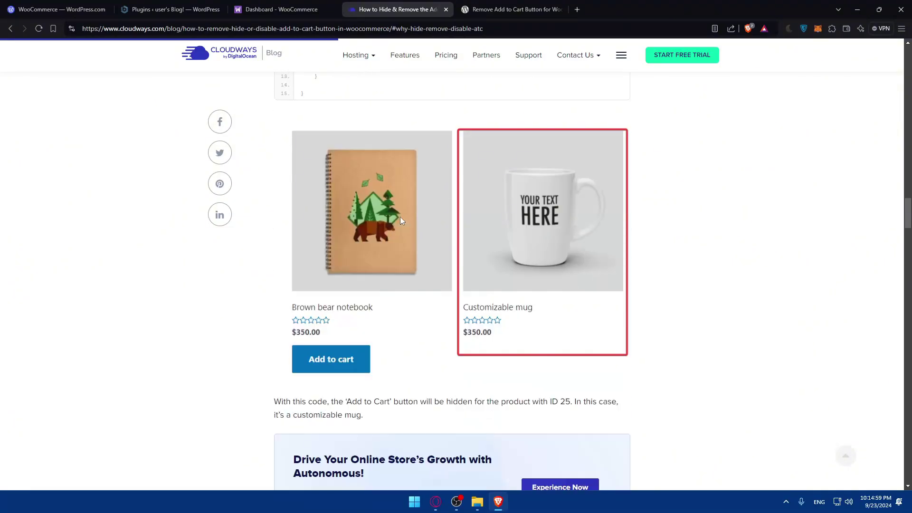
scroll(401, 217, "down", 2)
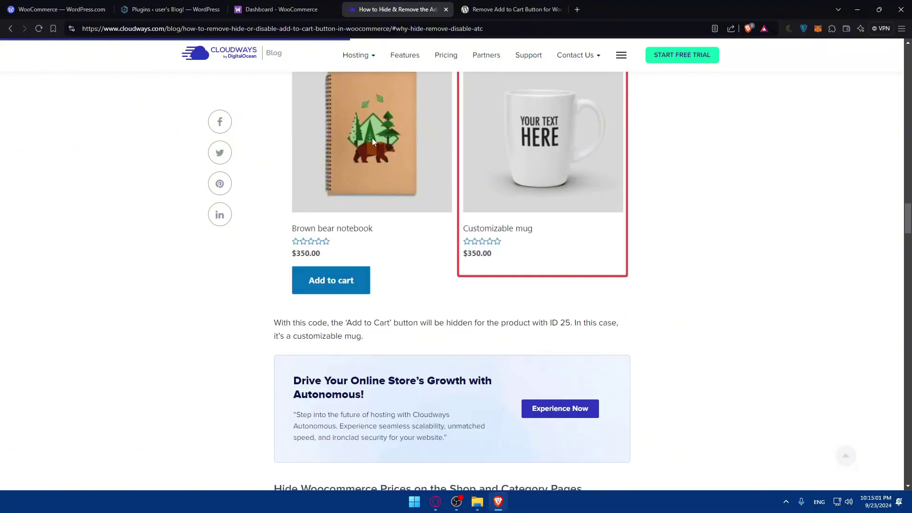
scroll(558, 154, "down", 8)
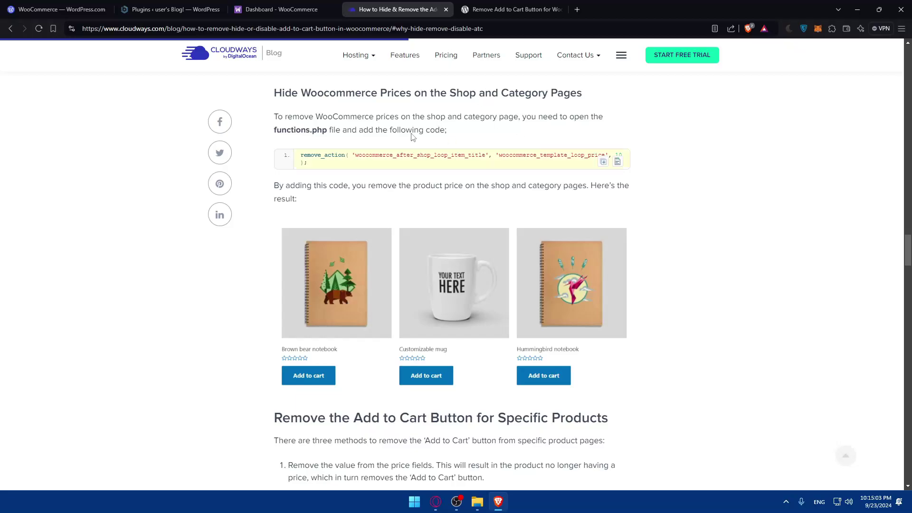
scroll(402, 181, "up", 3)
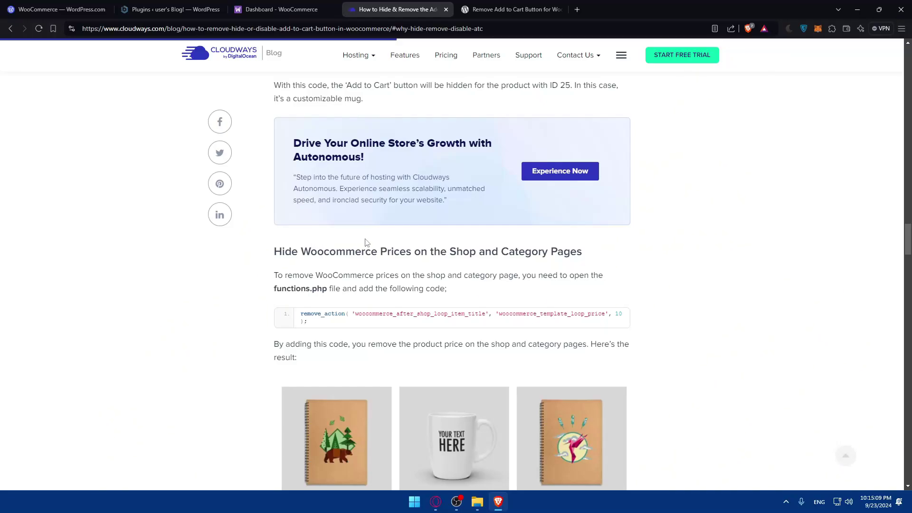
scroll(445, 248, "down", 11)
scroll(442, 242, "up", 6)
scroll(422, 282, "down", 11)
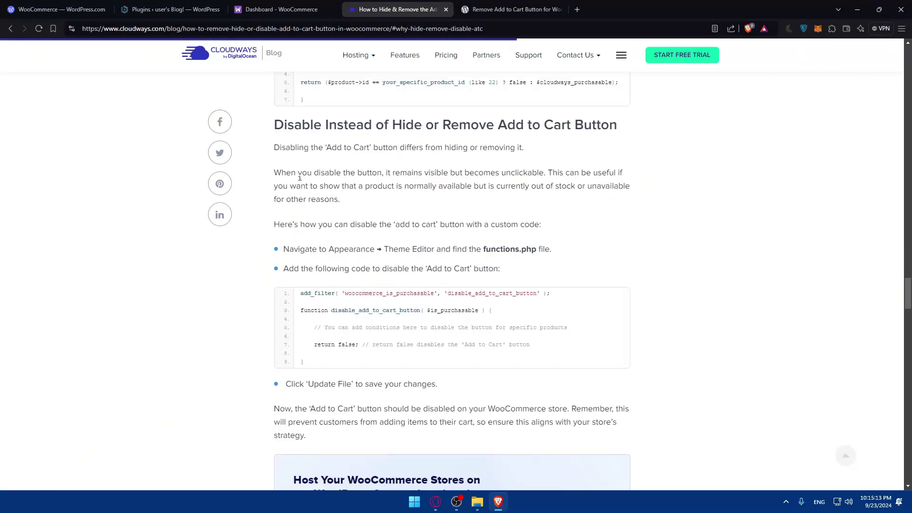
scroll(342, 205, "up", 5)
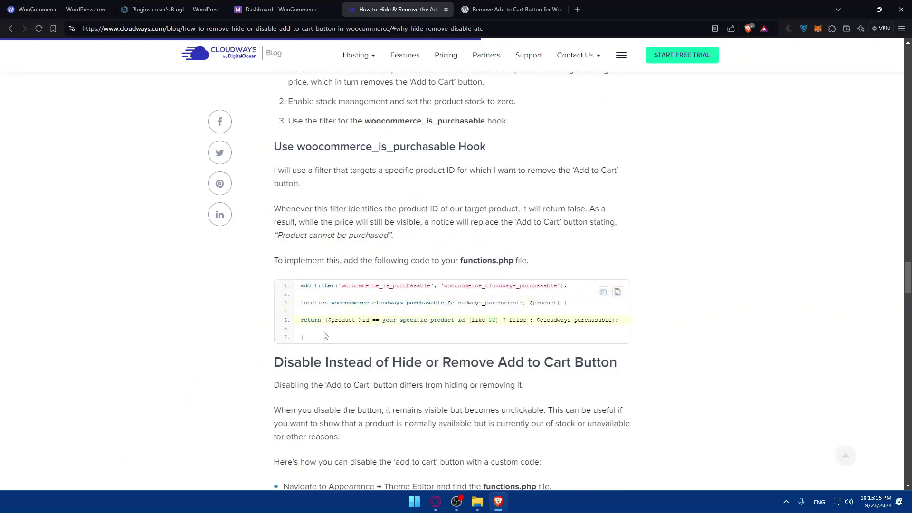
scroll(423, 369, "down", 5)
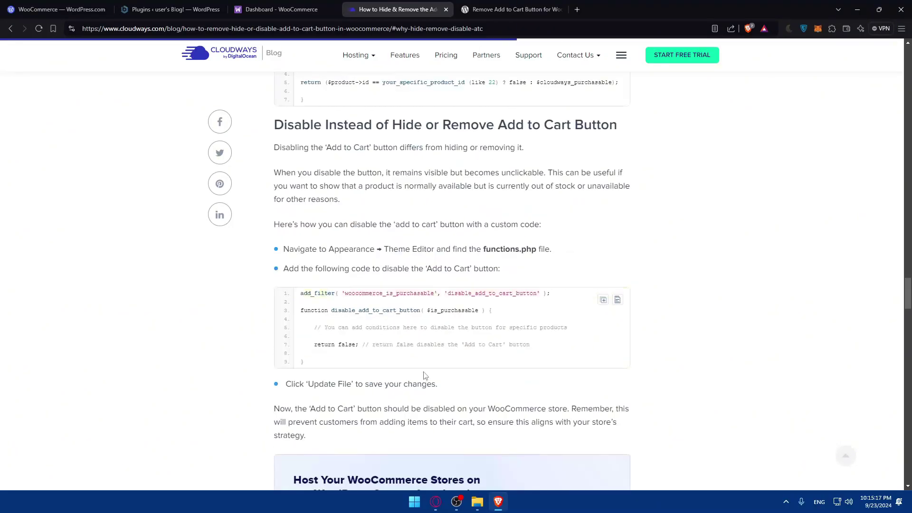
scroll(431, 328, "down", 20)
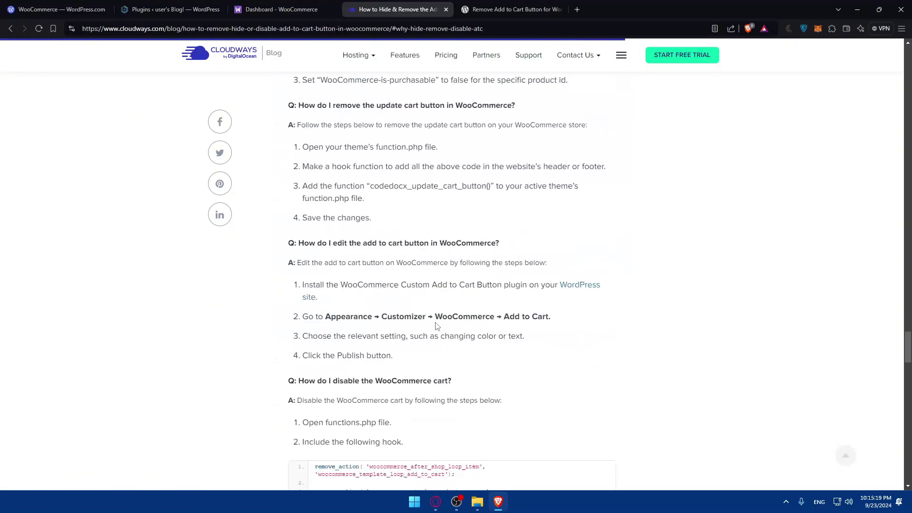
scroll(438, 326, "down", 10)
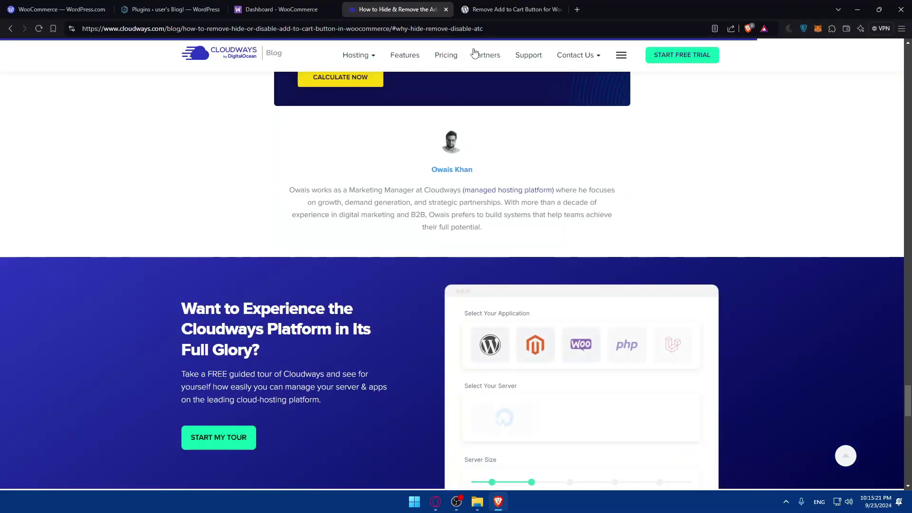
Step: Close the Cloudways tab and highlight the 'Remove Add to Cart Button for WooCommerce' plugin name
left_click(445, 10)
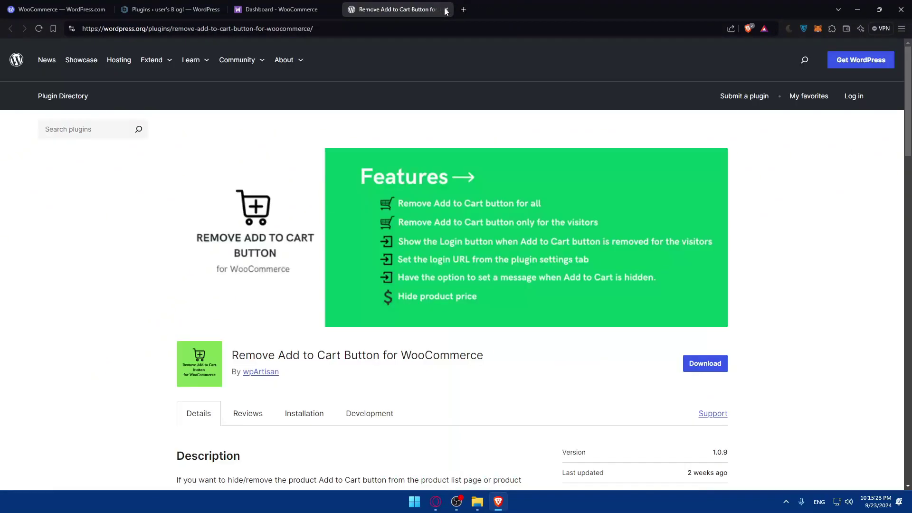
scroll(414, 187, "down", 10)
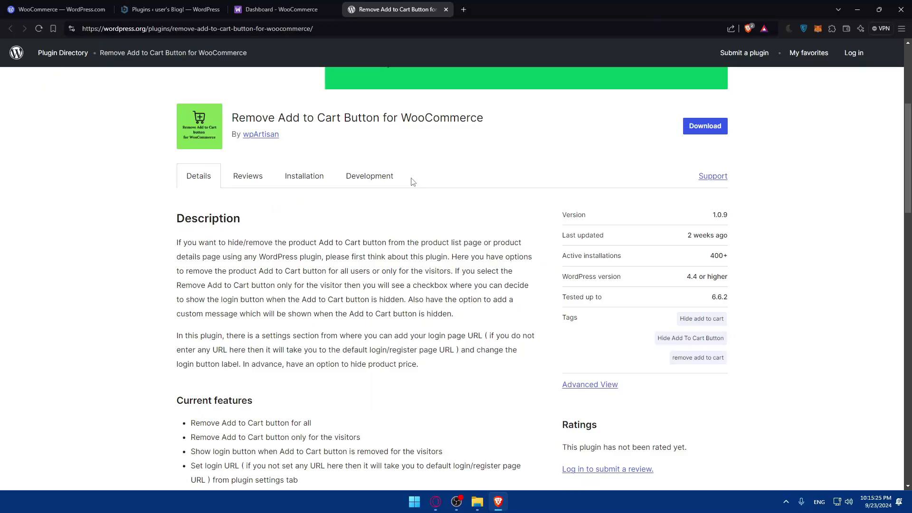
scroll(412, 175, "up", 7)
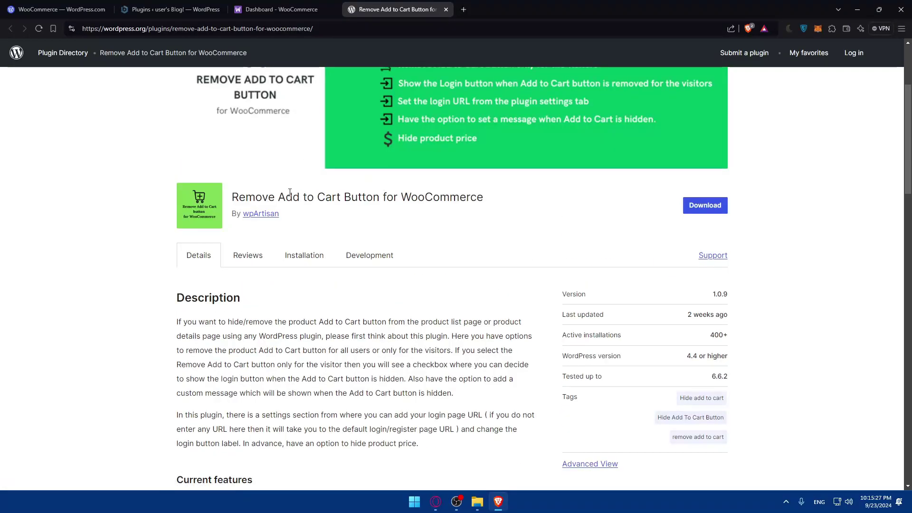
left_click_drag(232, 197, 483, 204)
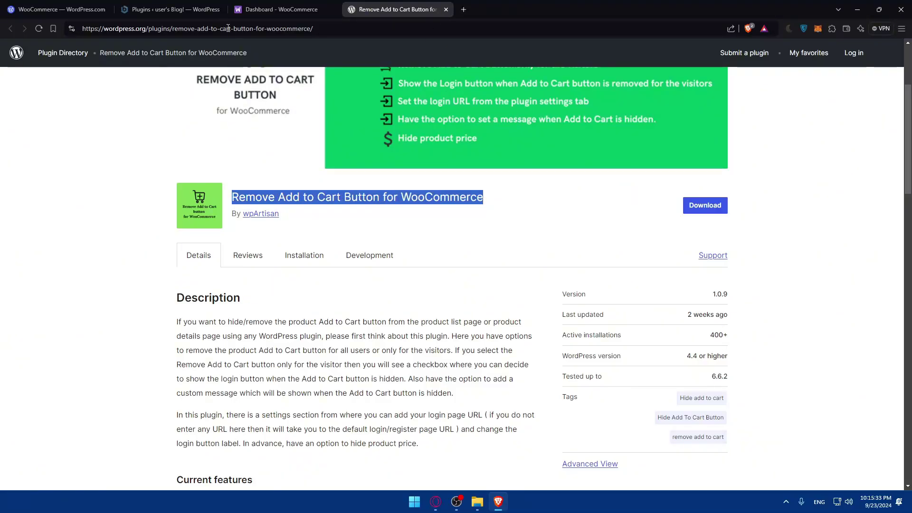
Step: Open Add Plugins in the local admin and start a keyword search with 'remo'
left_click(174, 8)
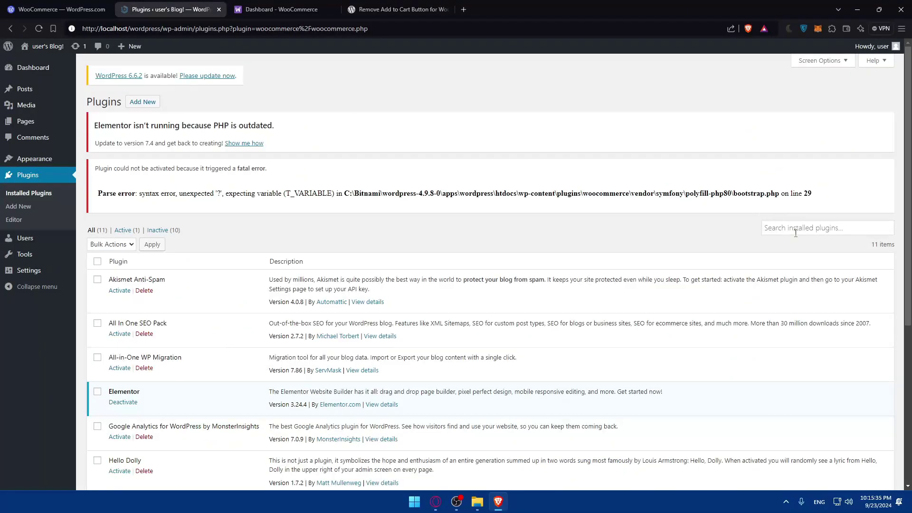
left_click(32, 209)
left_click(415, 5)
left_click(171, 9)
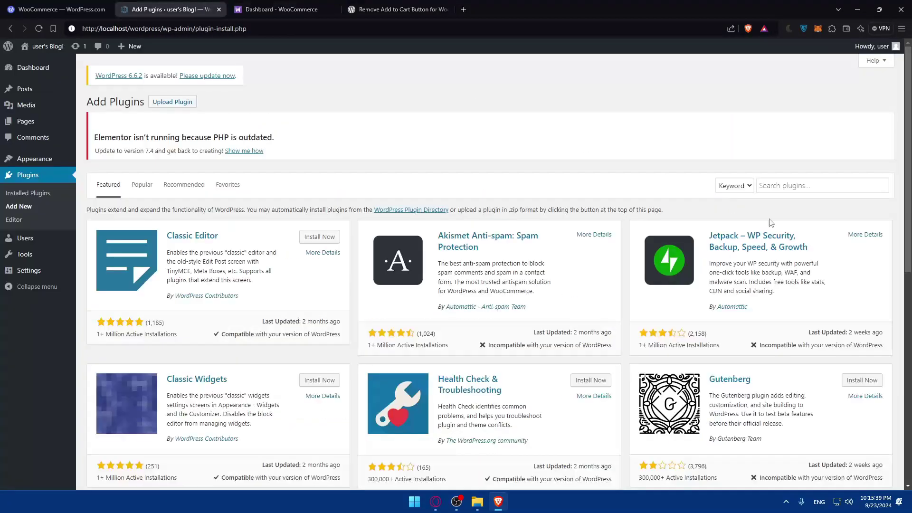
left_click(782, 186)
type("remove add to cart button")
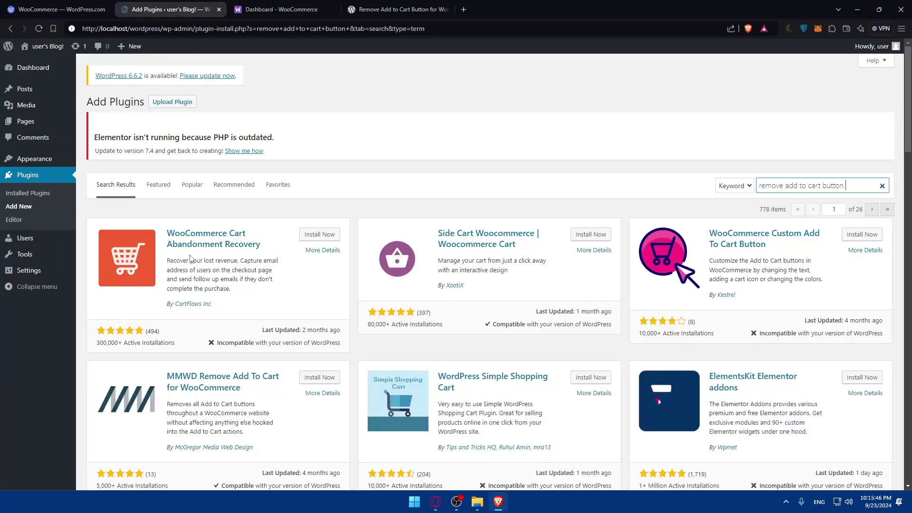
Step: Complete the search as 'remove add to cart button for woocommerce' and browse the 705 results
left_click(380, 9)
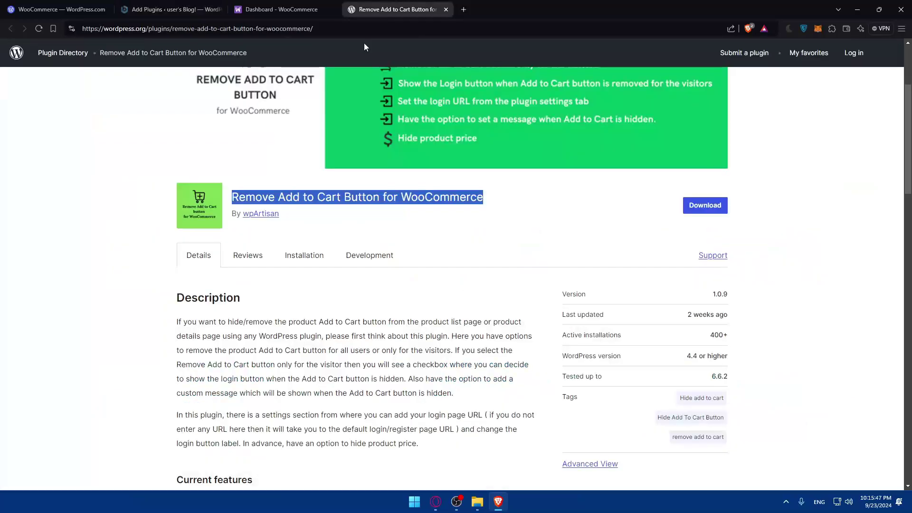
left_click(167, 9)
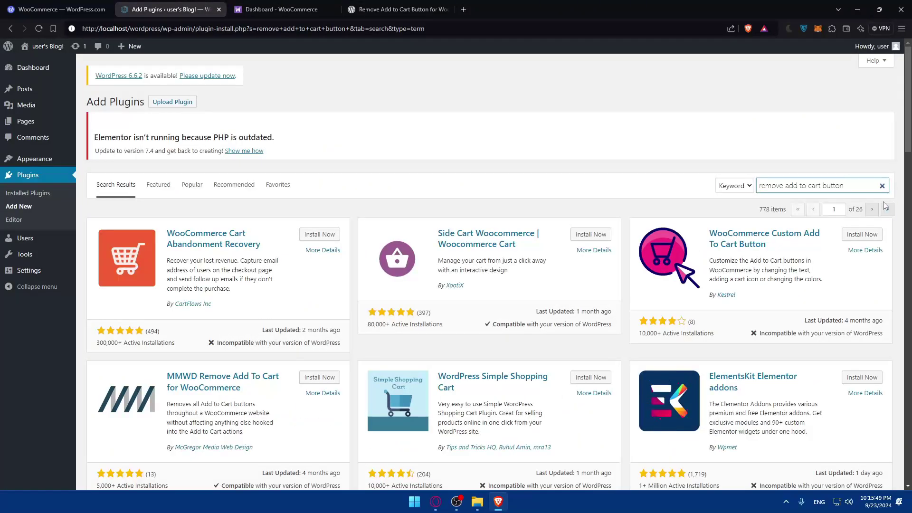
type("for woo")
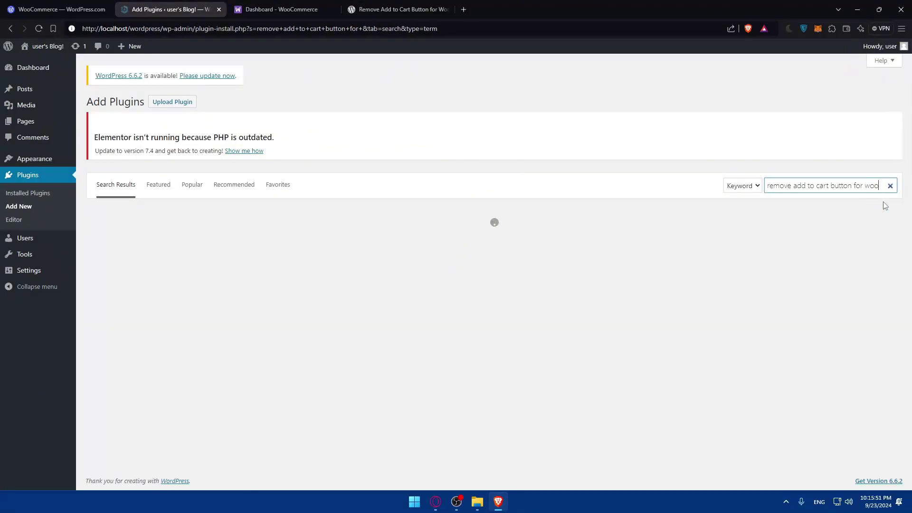
type("commerce")
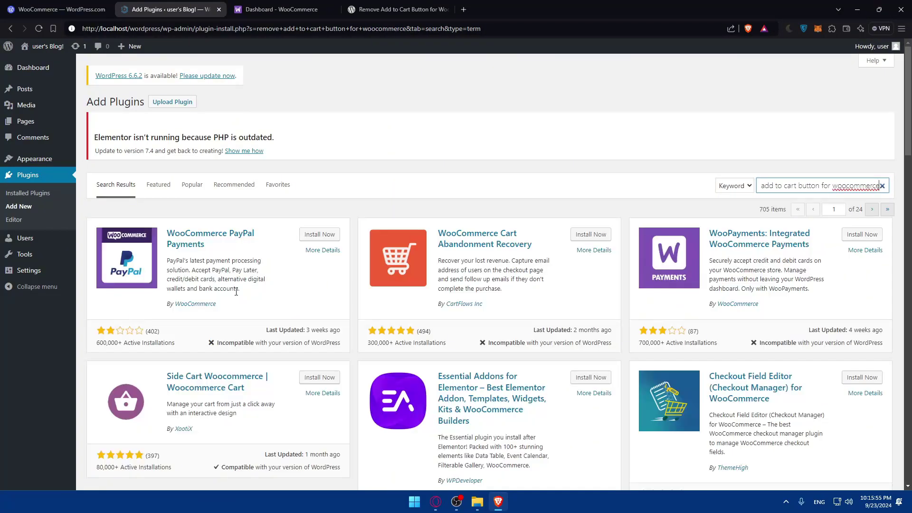
scroll(228, 298, "down", 10)
scroll(227, 298, "down", 12)
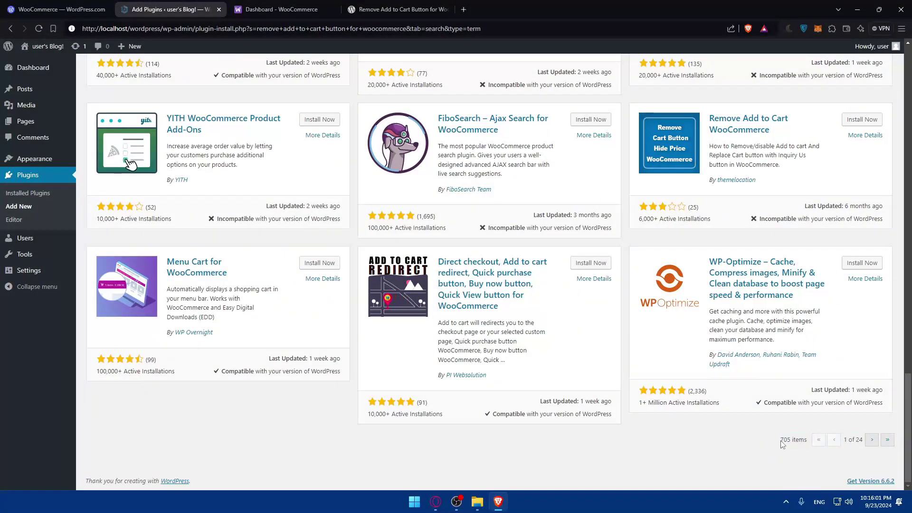
scroll(591, 387, "up", 20)
scroll(591, 387, "up", 3)
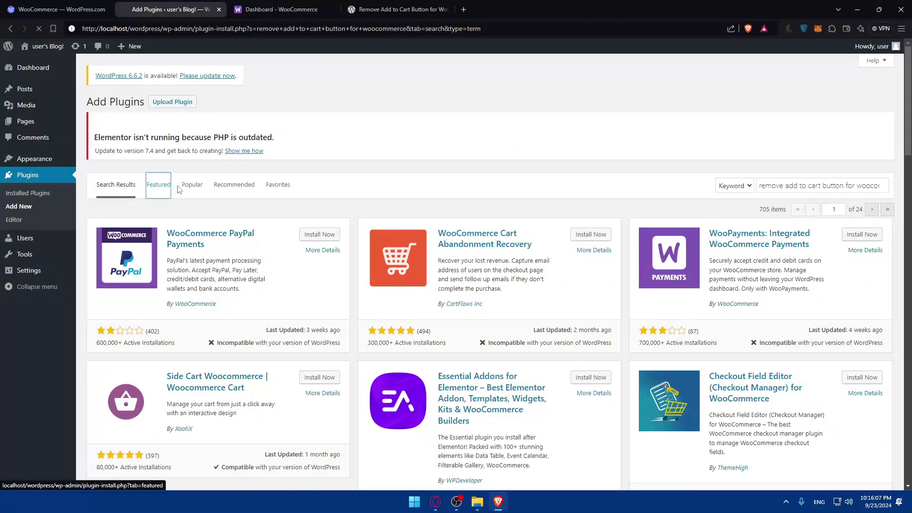
left_click(156, 186)
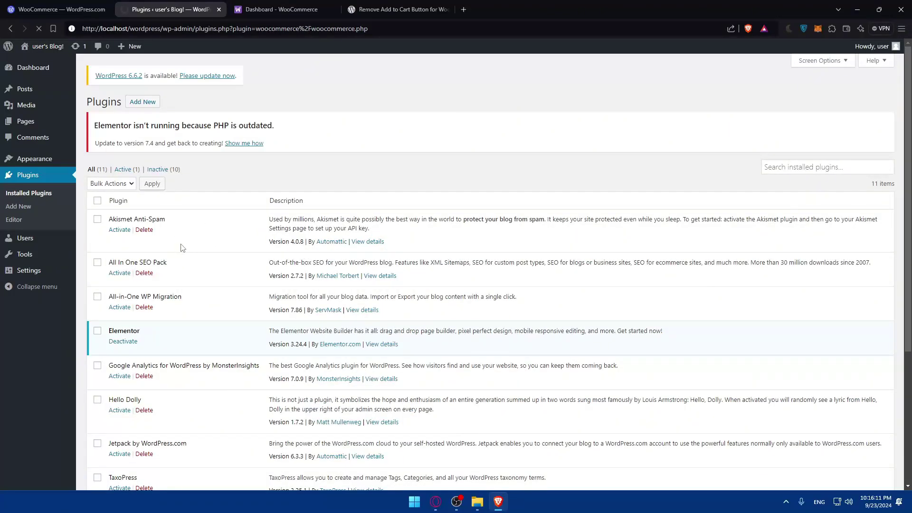
left_click(399, 9)
scroll(282, 229, "down", 2)
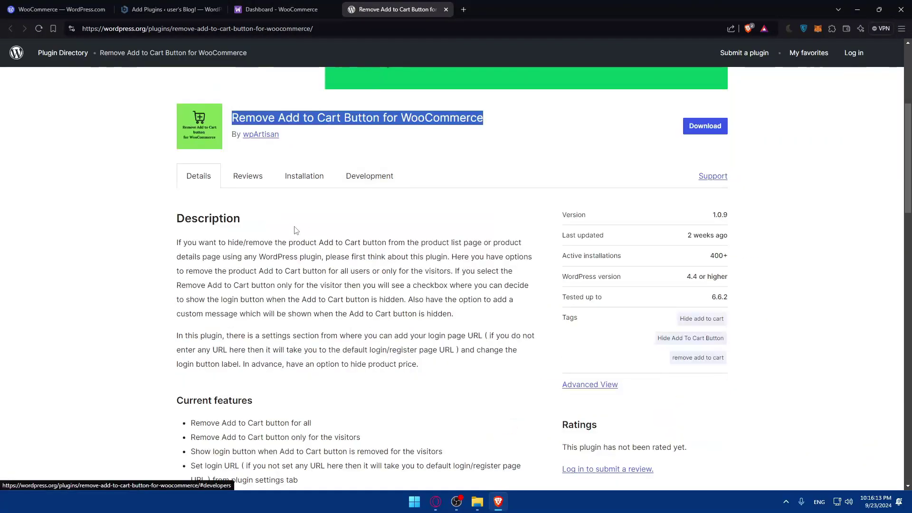
left_click_drag(282, 228, 235, 247)
left_click(228, 266)
scroll(228, 290, "down", 4)
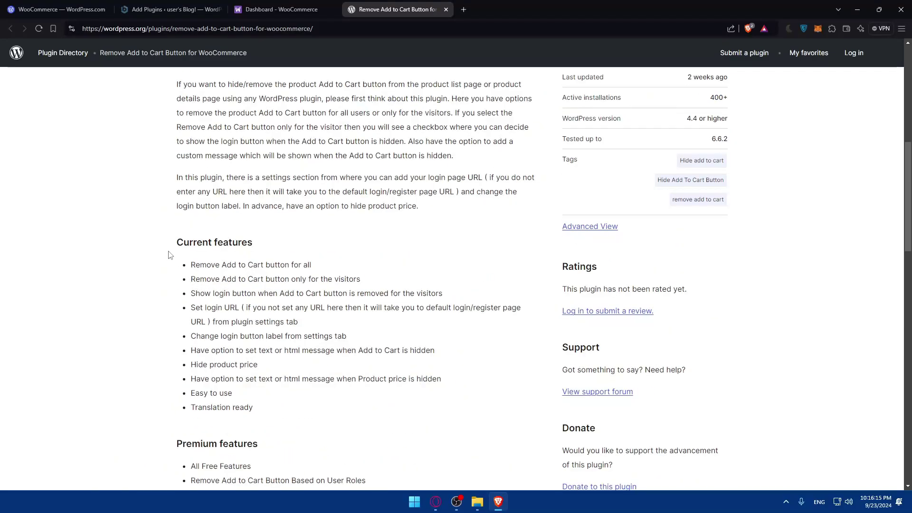
left_click_drag(173, 243, 312, 266)
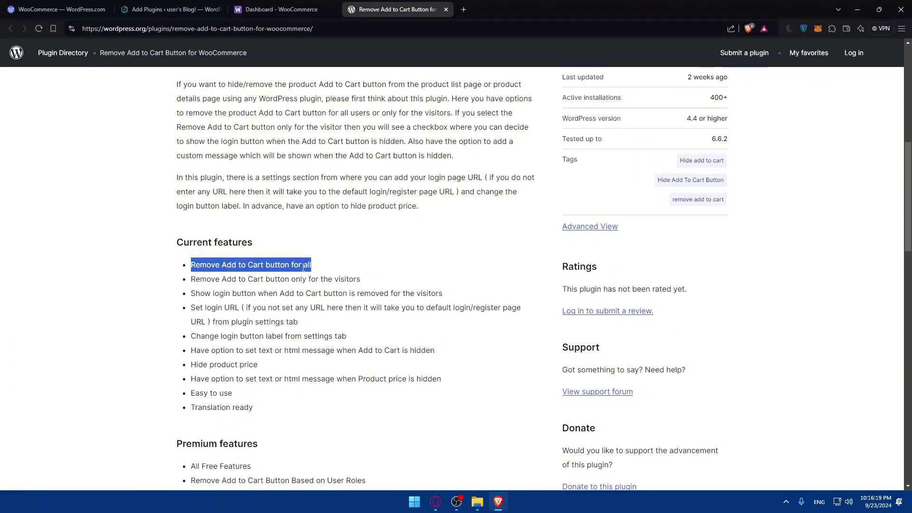
left_click_drag(192, 280, 319, 280)
left_click(328, 278)
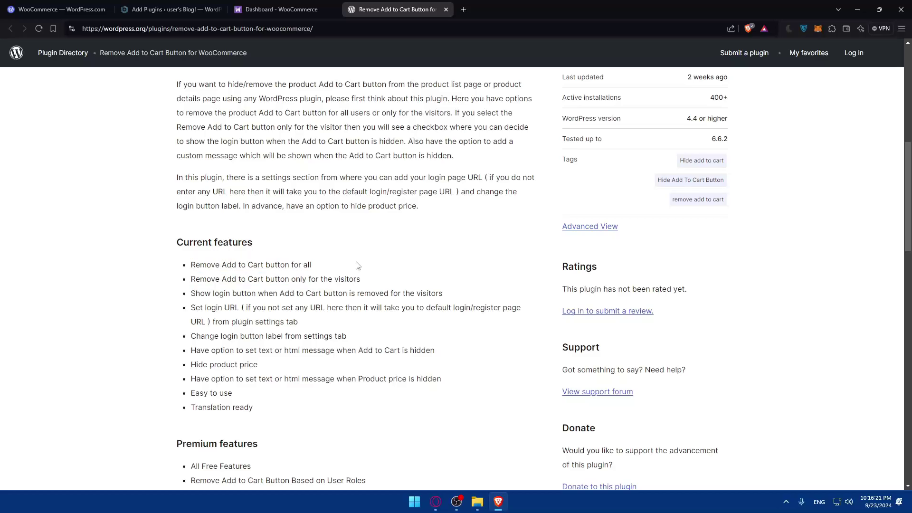
triple_click(369, 271)
left_click(379, 267)
scroll(335, 261, "up", 6)
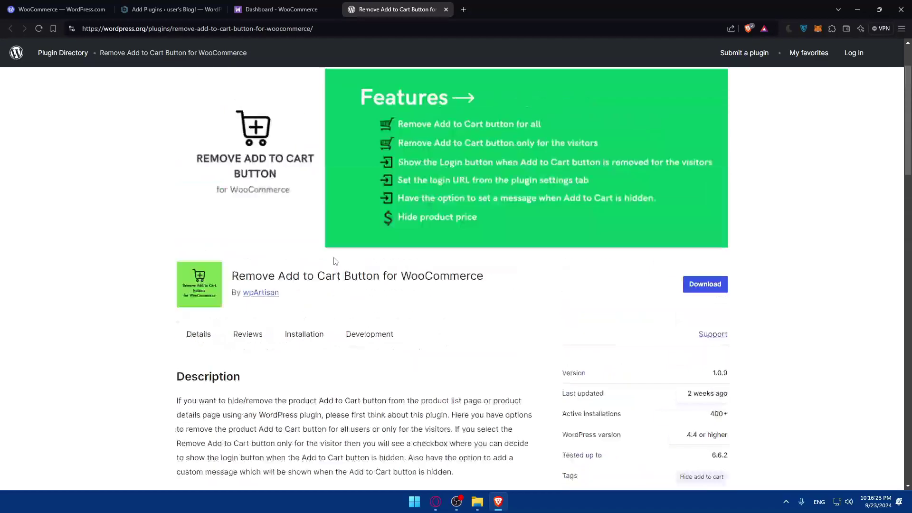
left_click(723, 285)
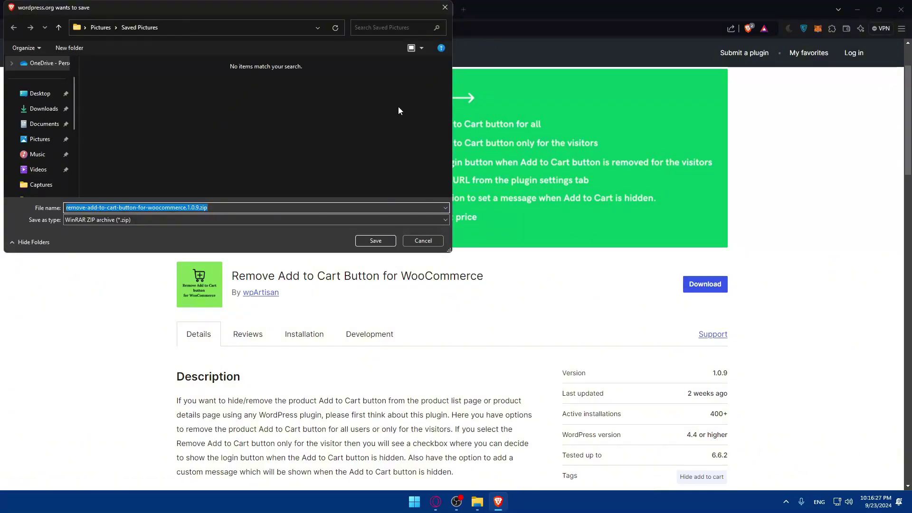
left_click(445, 8)
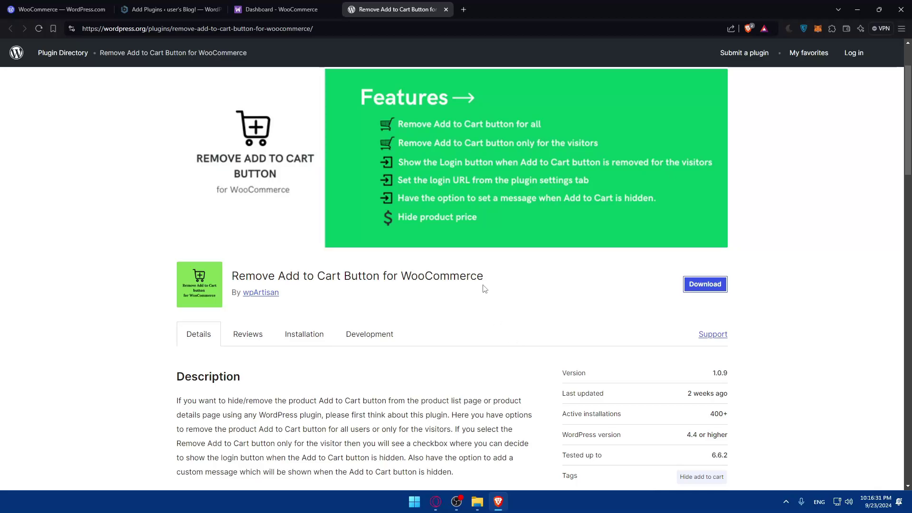
left_click_drag(485, 287, 238, 276)
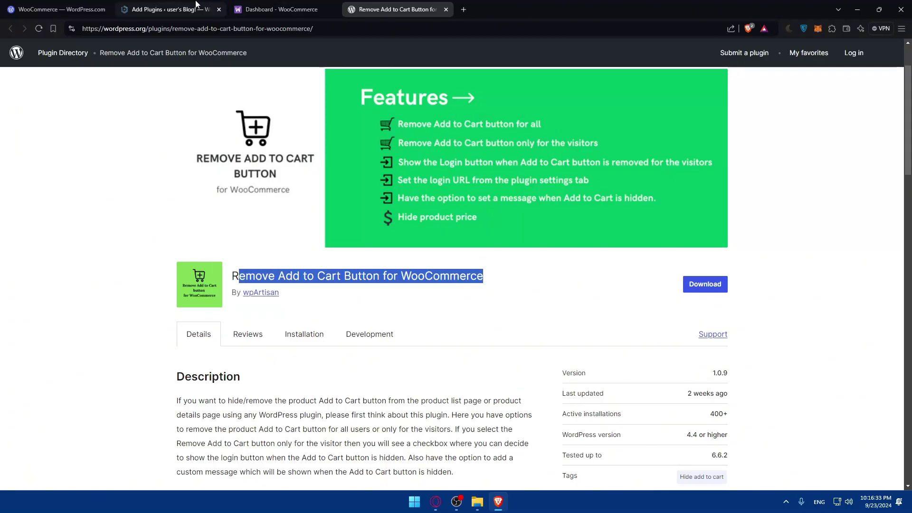
left_click(694, 314)
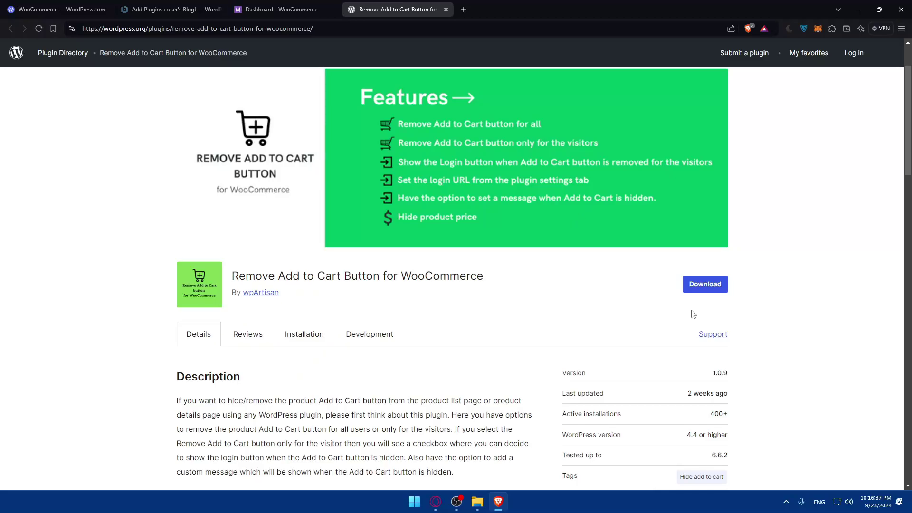
Step: Read further down the plugin's WordPress.org page, glancing at the other open tabs
left_click(154, 4)
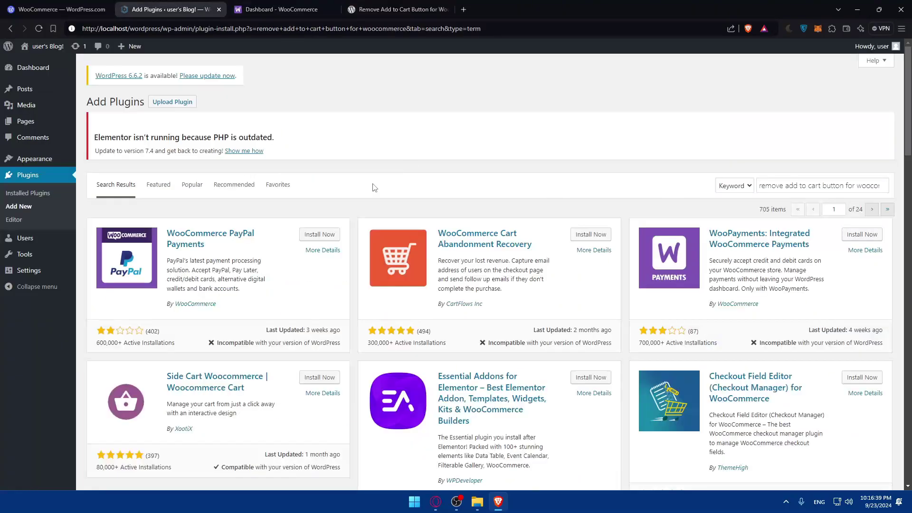
left_click(366, 4)
scroll(546, 266, "down", 10)
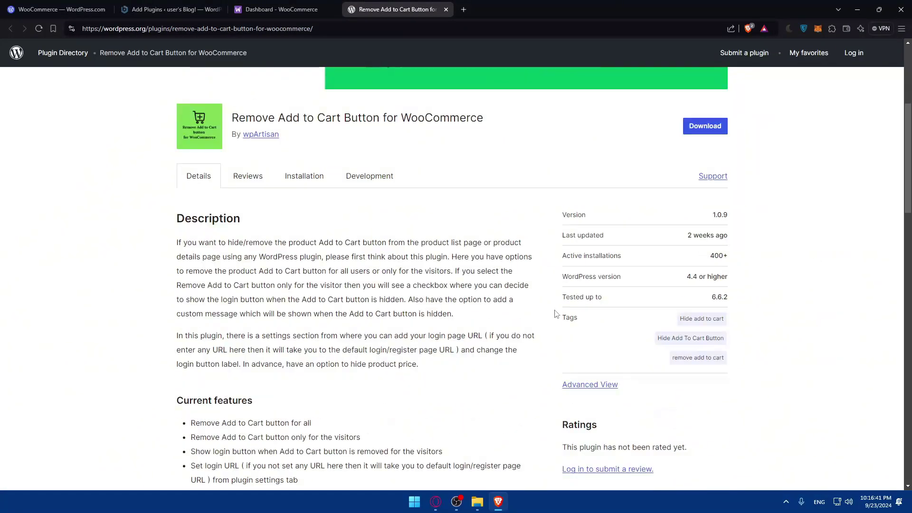
scroll(547, 260, "down", 3)
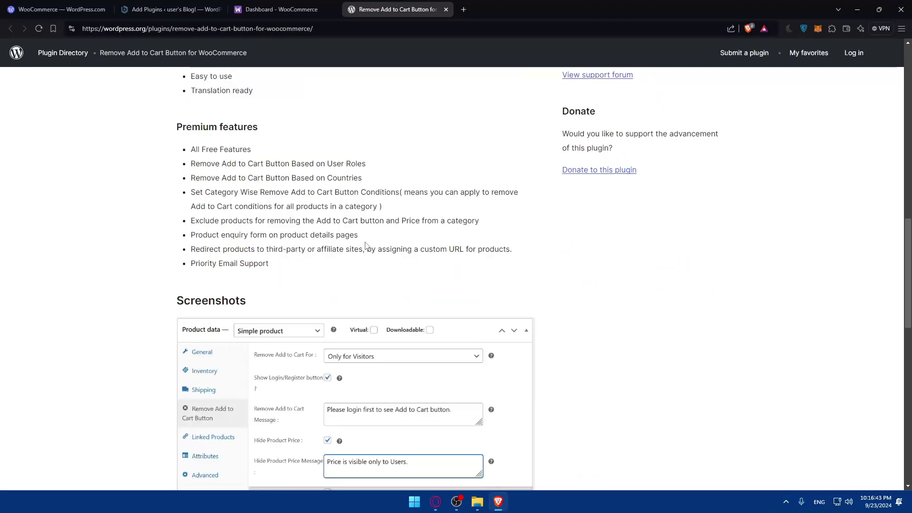
scroll(364, 251, "down", 5)
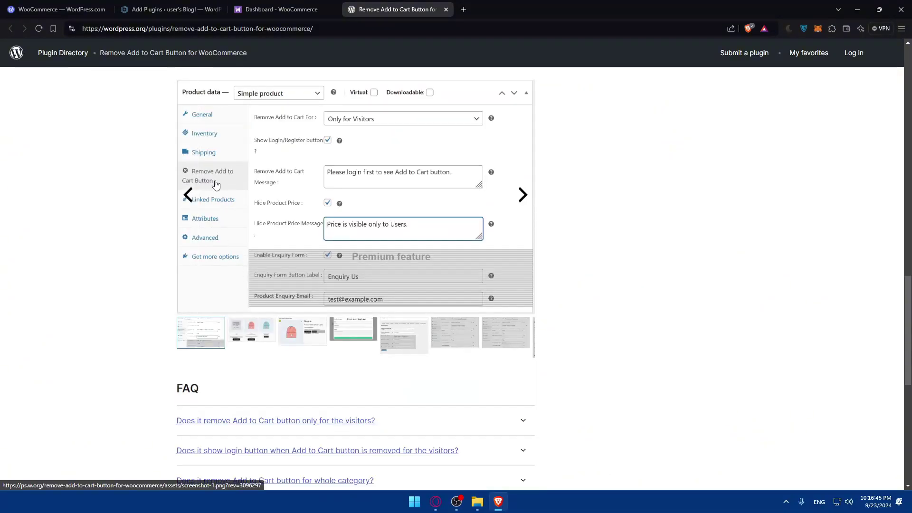
scroll(311, 250, "down", 8)
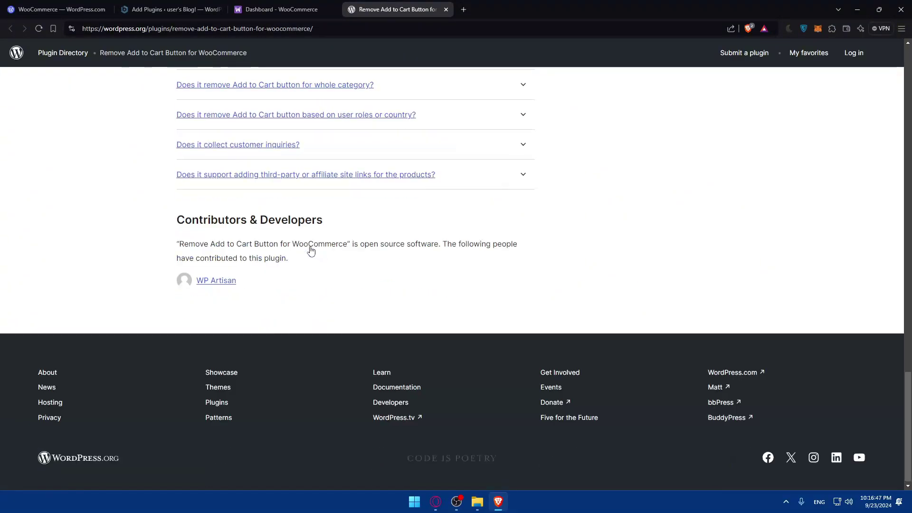
left_click(311, 8)
left_click(440, 12)
Step: Reopen and close the Cloudways article, then close both browser windows
key("ctrl+shift+t")
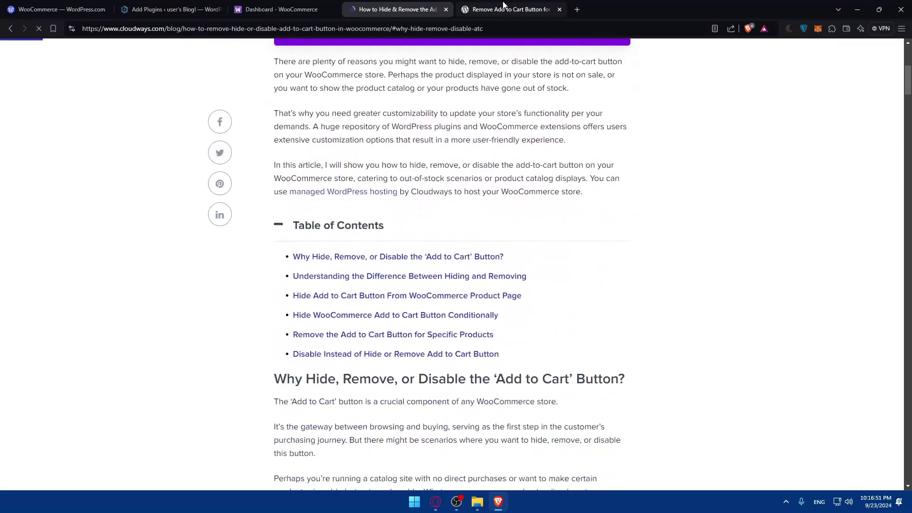
key("ctrl+w")
key("alt+Tab")
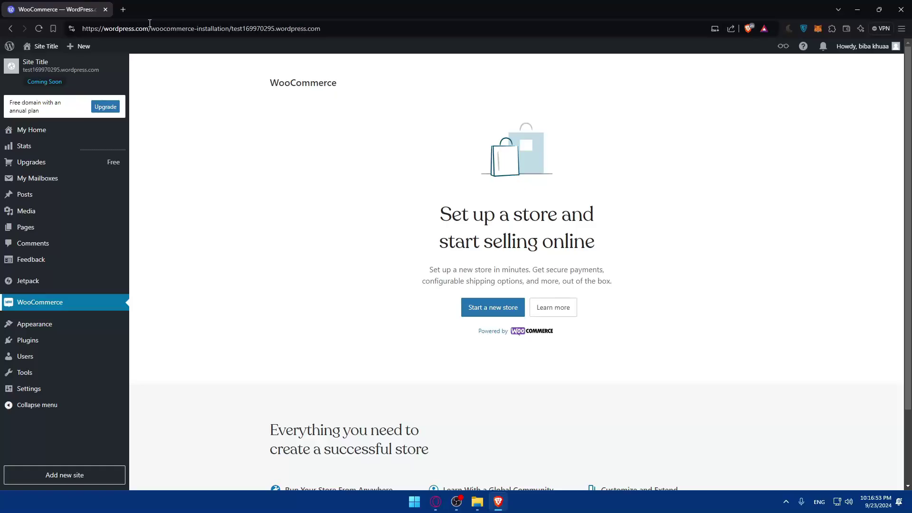
key("ctrl+w")
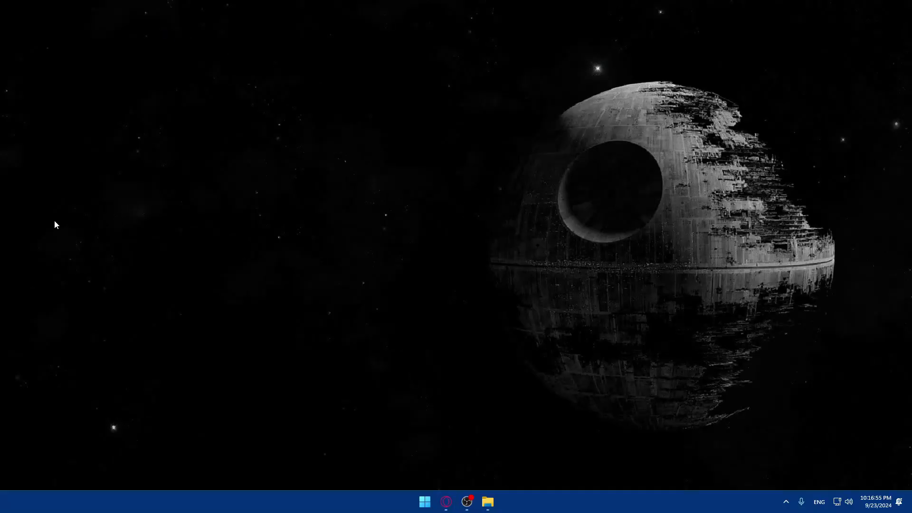